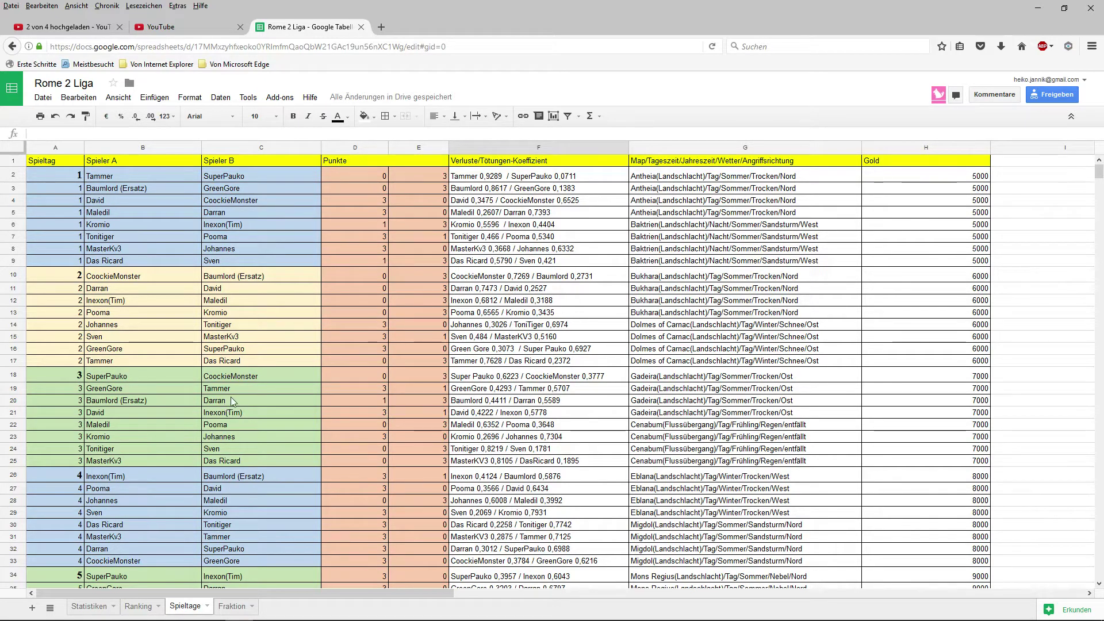
Step: Review the pairings, points, loss/kill coefficients, map settings and gold for match days 1 to 10 on the Spieltage sheet
scroll(231, 400, down, 1)
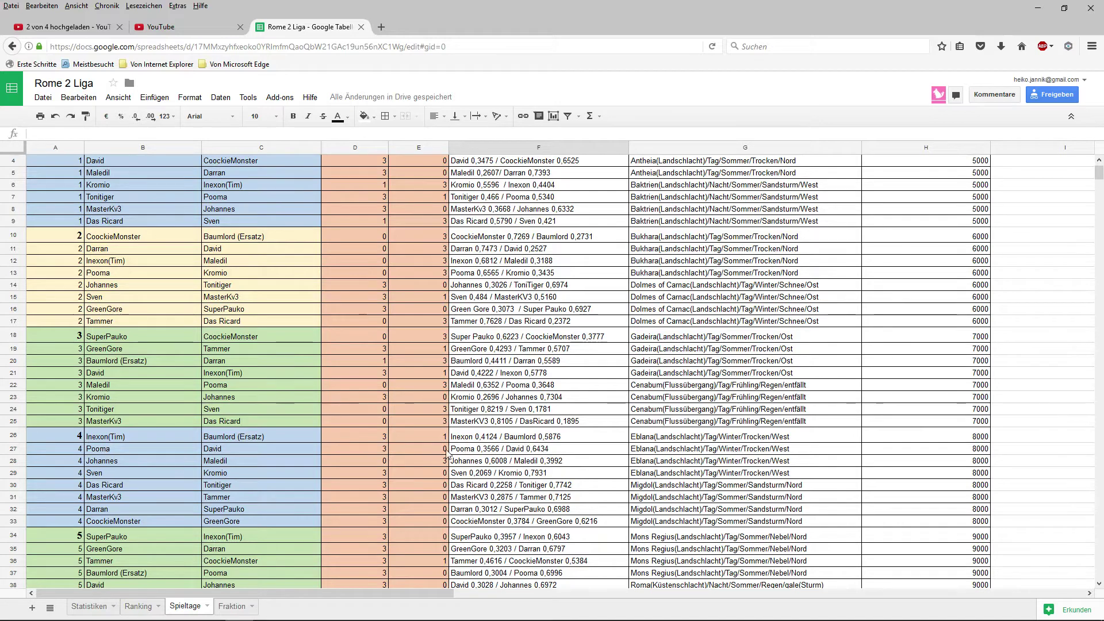
scroll(345, 518, down, 2)
scroll(297, 558, down, 1)
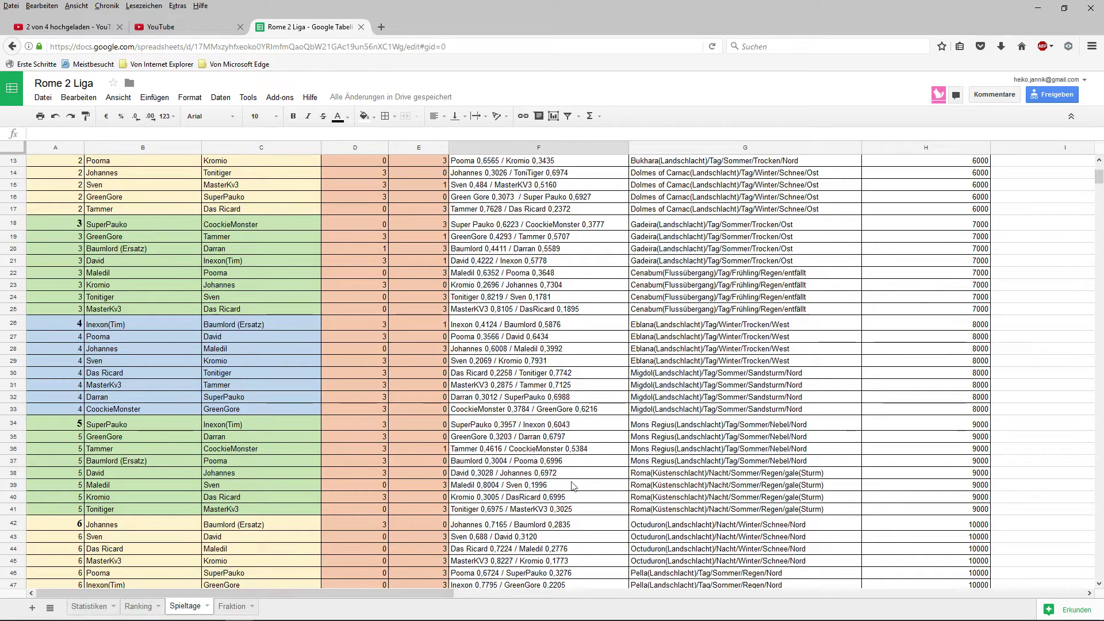
scroll(546, 486, down, 3)
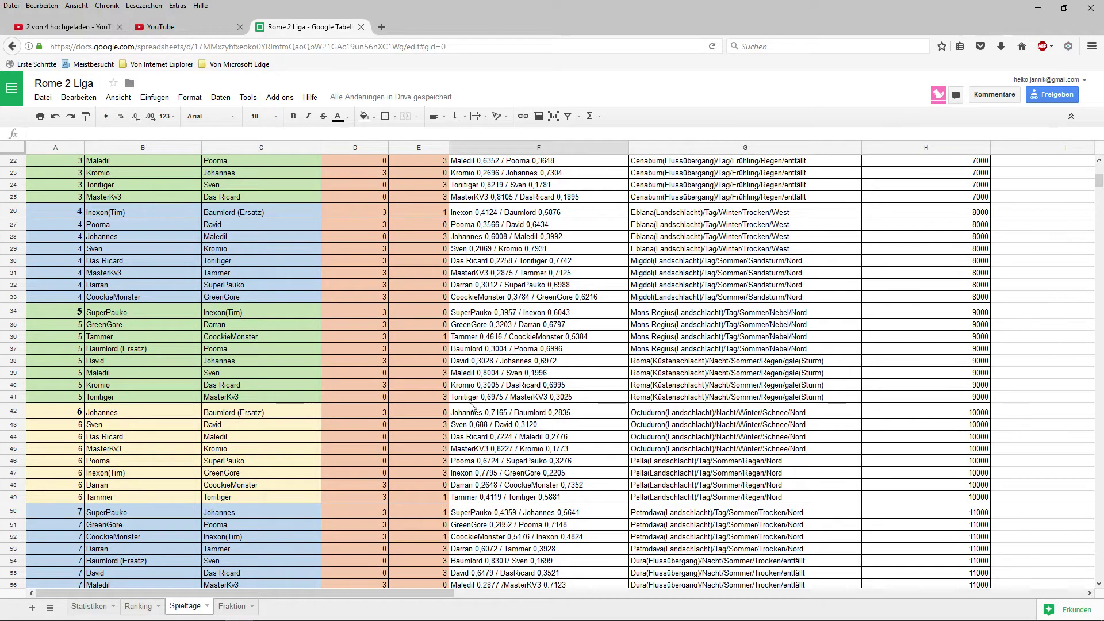
scroll(470, 406, down, 2)
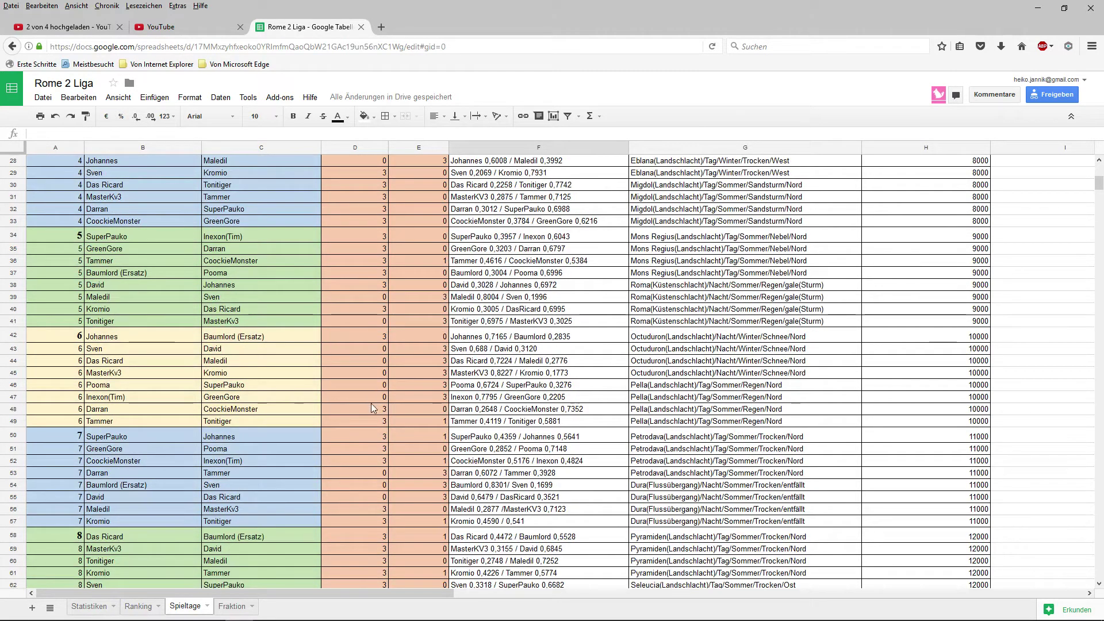
scroll(371, 411, down, 1)
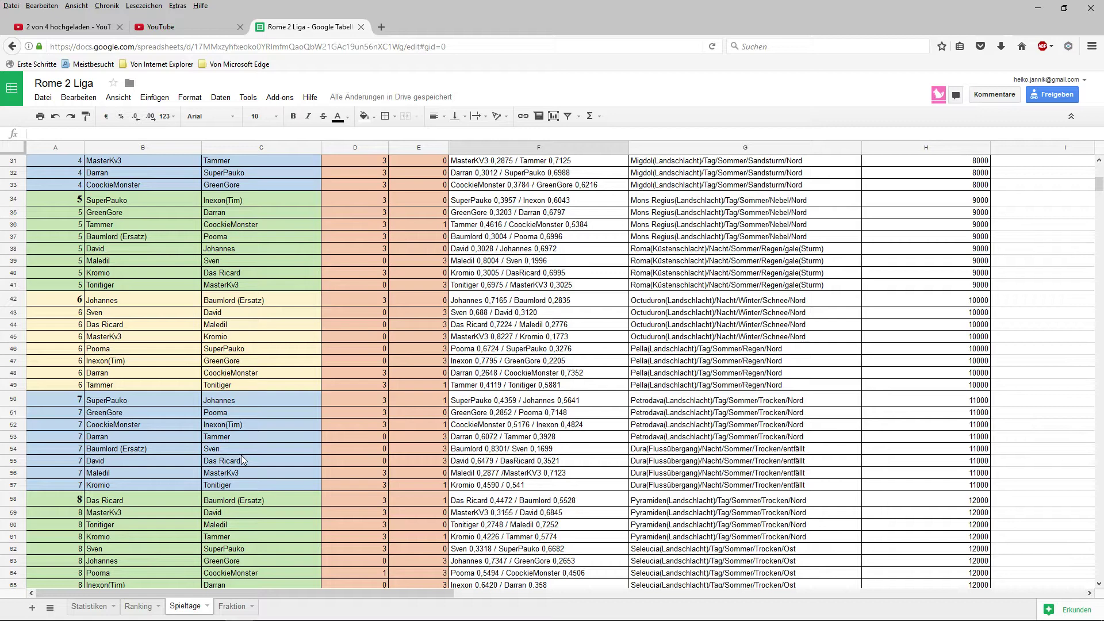
scroll(242, 460, down, 2)
scroll(242, 467, down, 1)
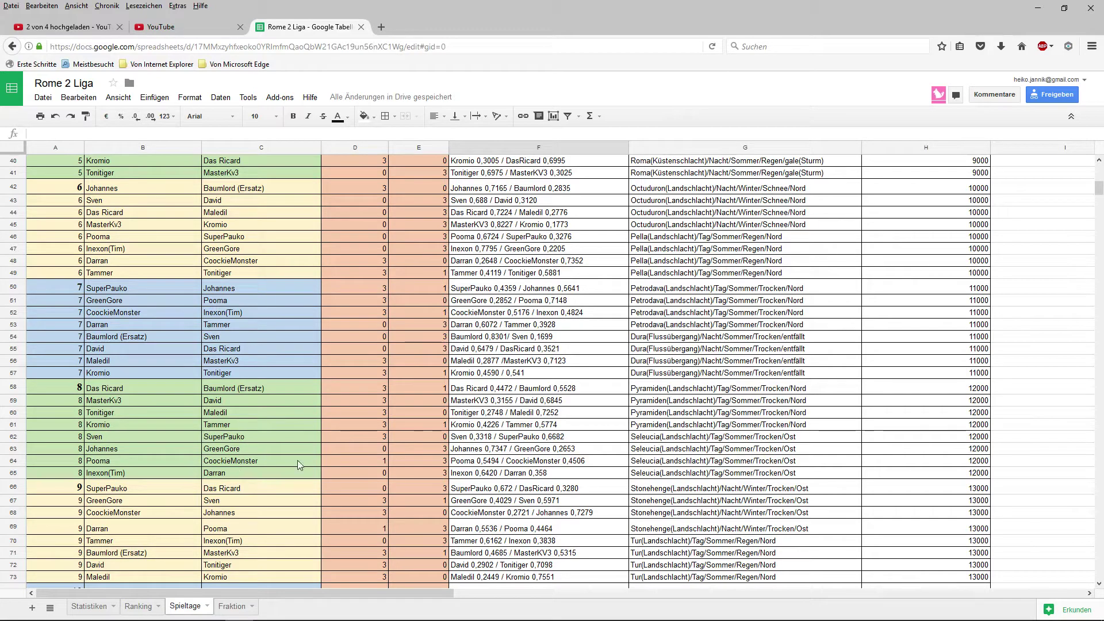
scroll(315, 462, down, 1)
scroll(315, 462, down, 1)
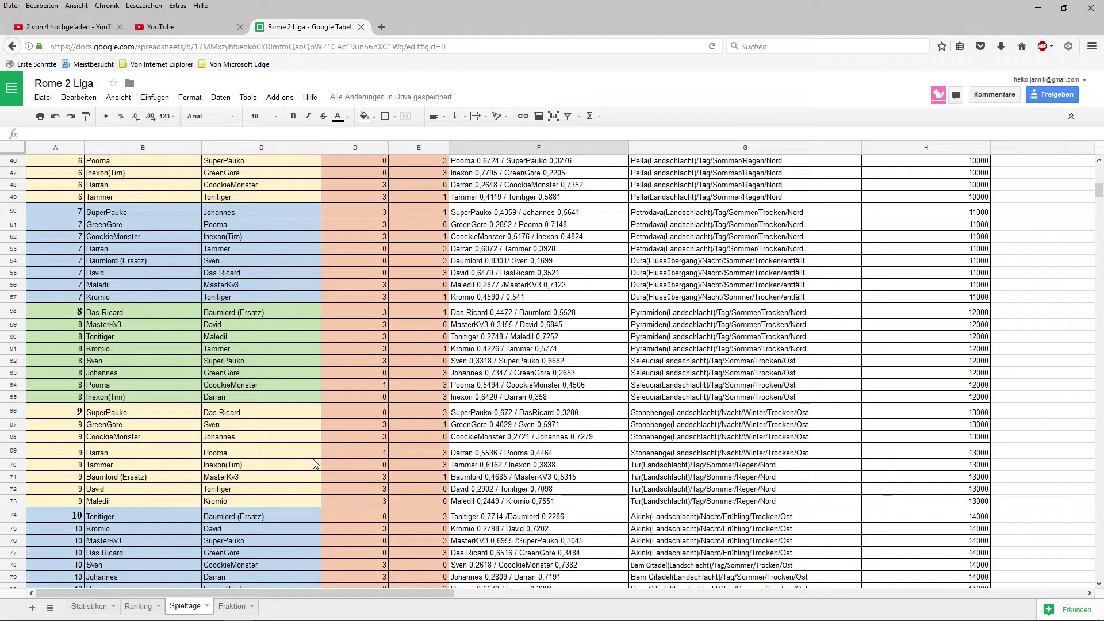
scroll(307, 463, down, 2)
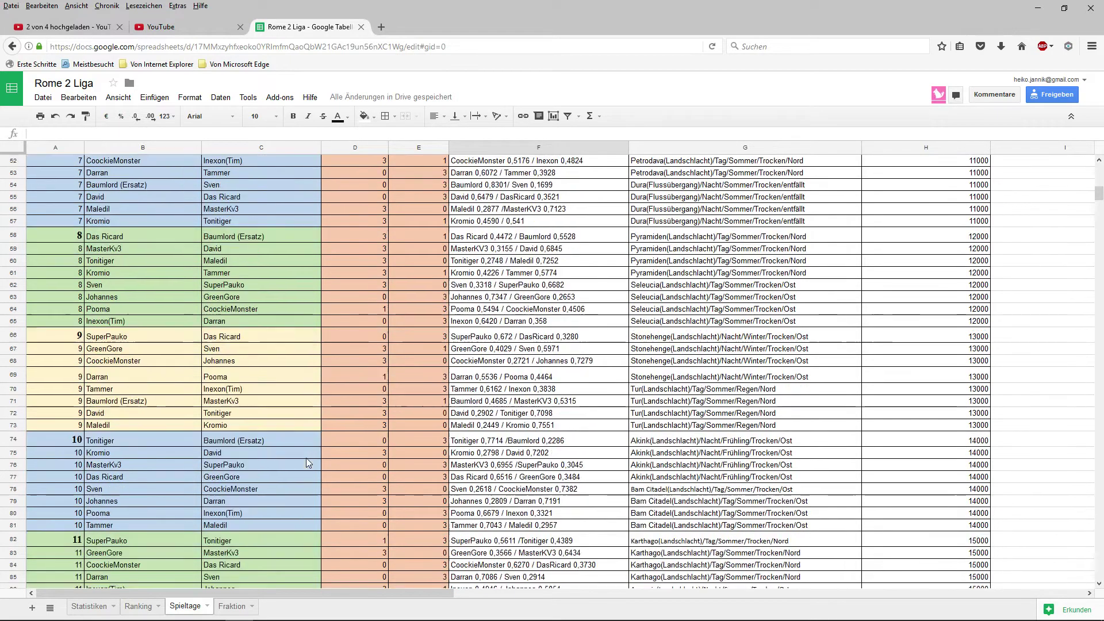
Step: Examine the results of match days 9 to 11, the match day 12 pairings and the submission deadline below the table
click(435, 401)
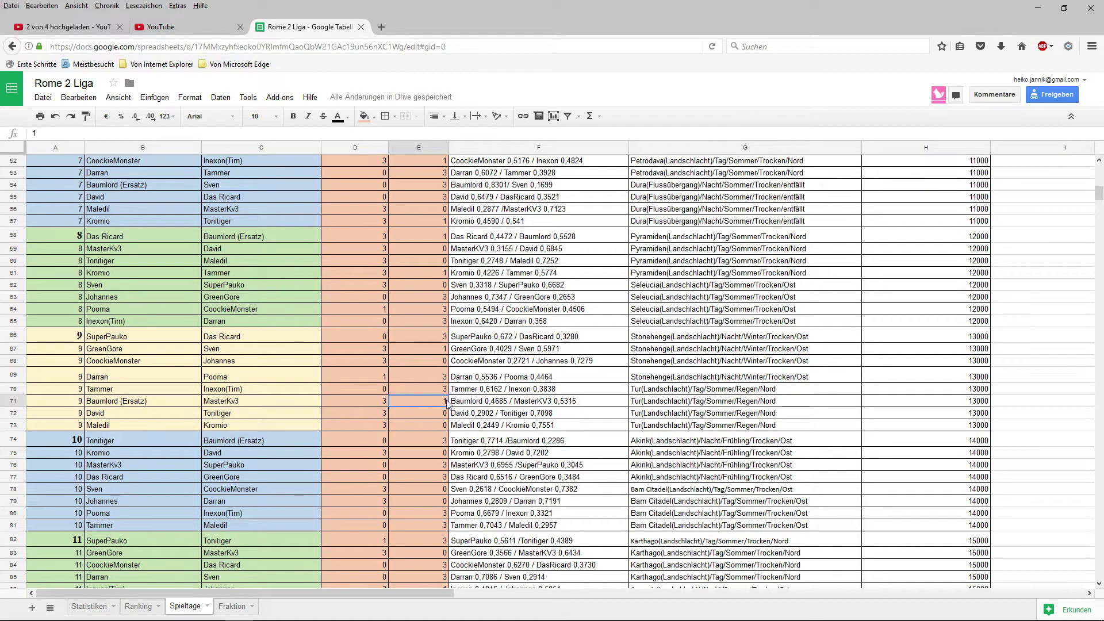
scroll(136, 440, down, 1)
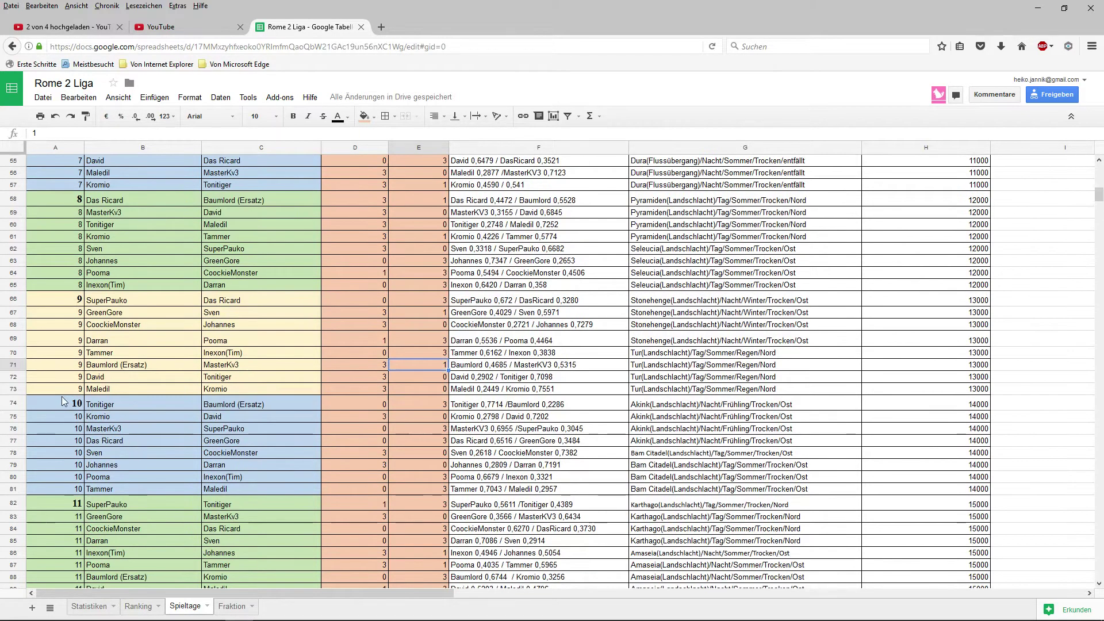
scroll(123, 435, down, 1)
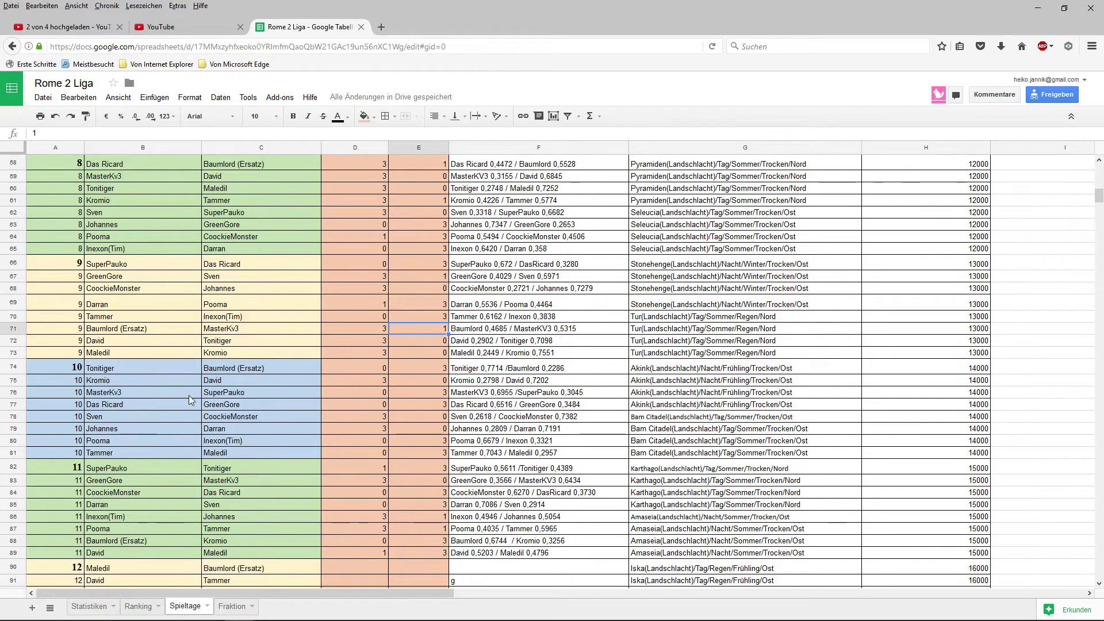
scroll(194, 431, down, 1)
scroll(194, 432, down, 2)
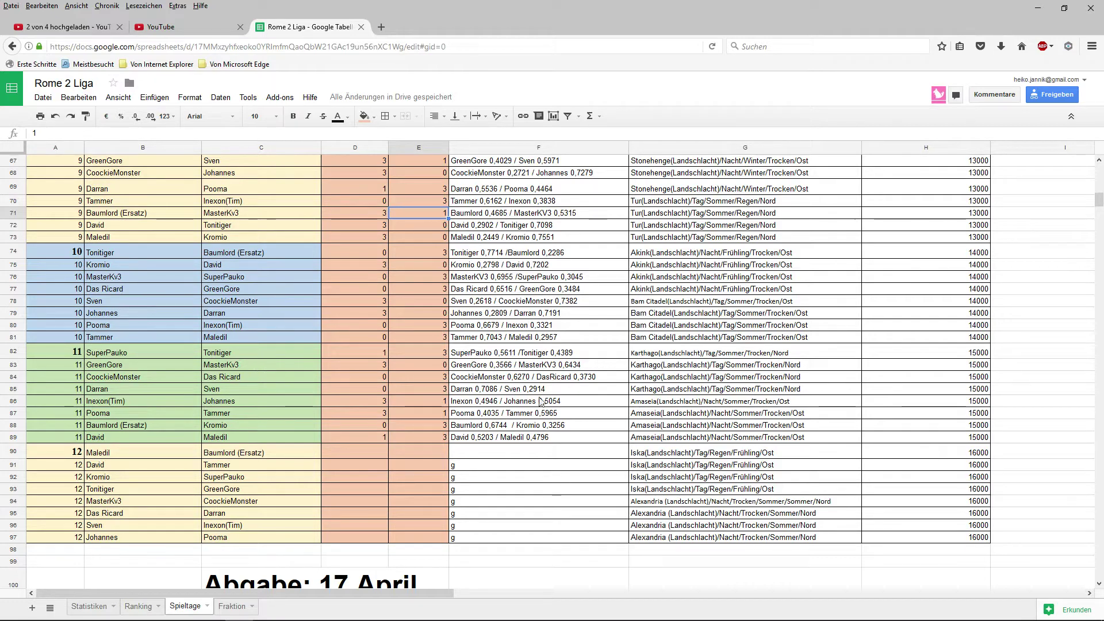
click(571, 368)
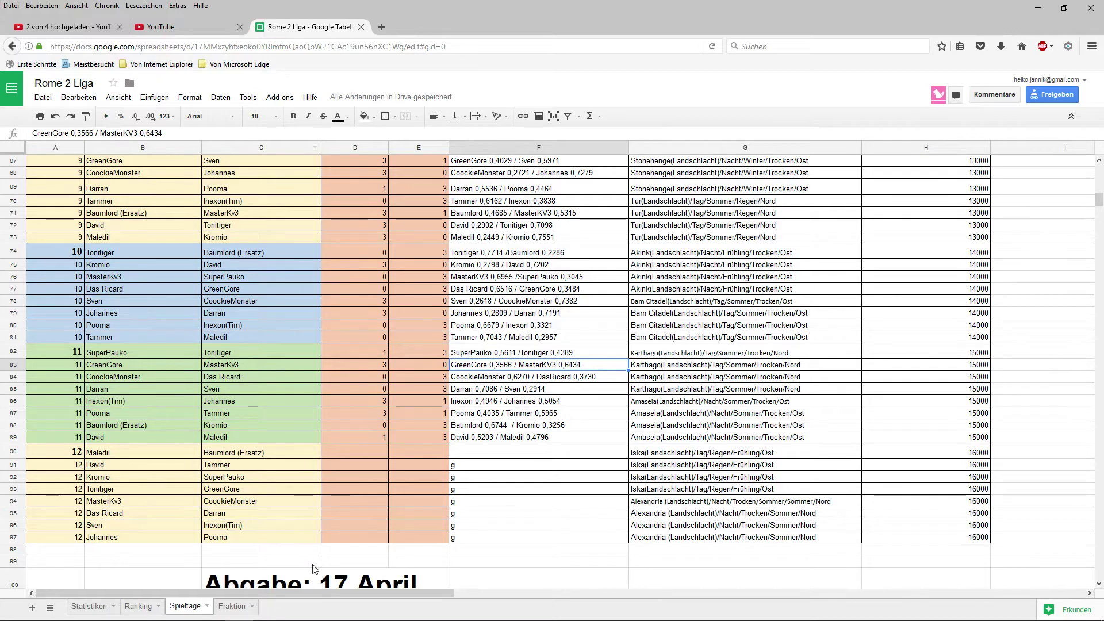
scroll(332, 567, down, 1)
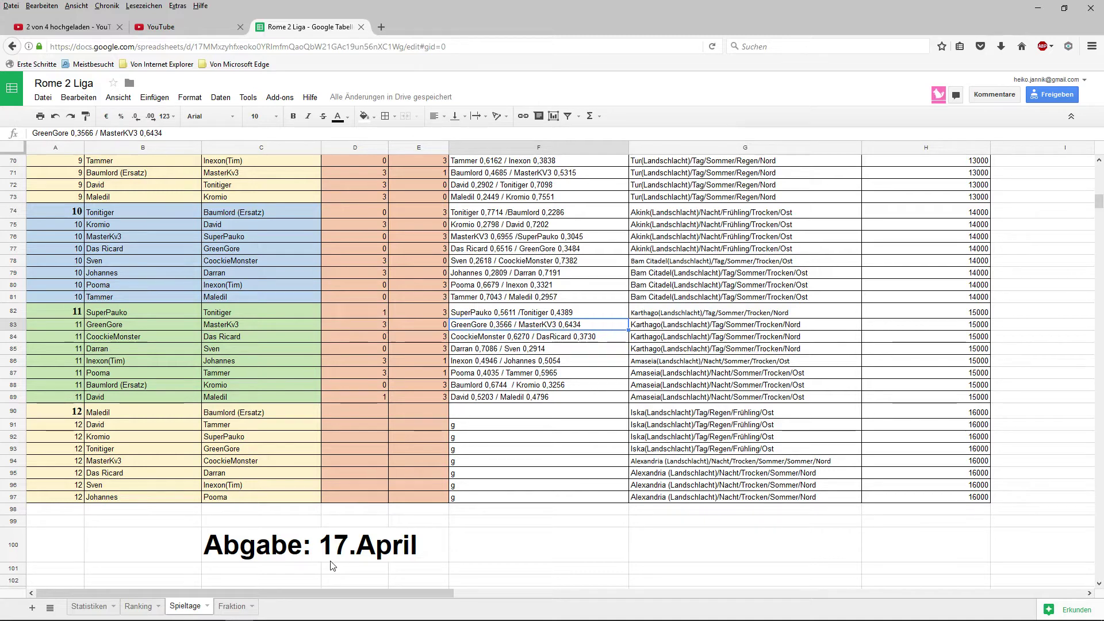
Step: Compare the Verluste/Tötungen-Koeffizient entries of match days 7 to 11, checking individual matches of days 7 and 8
scroll(331, 565, up, 3)
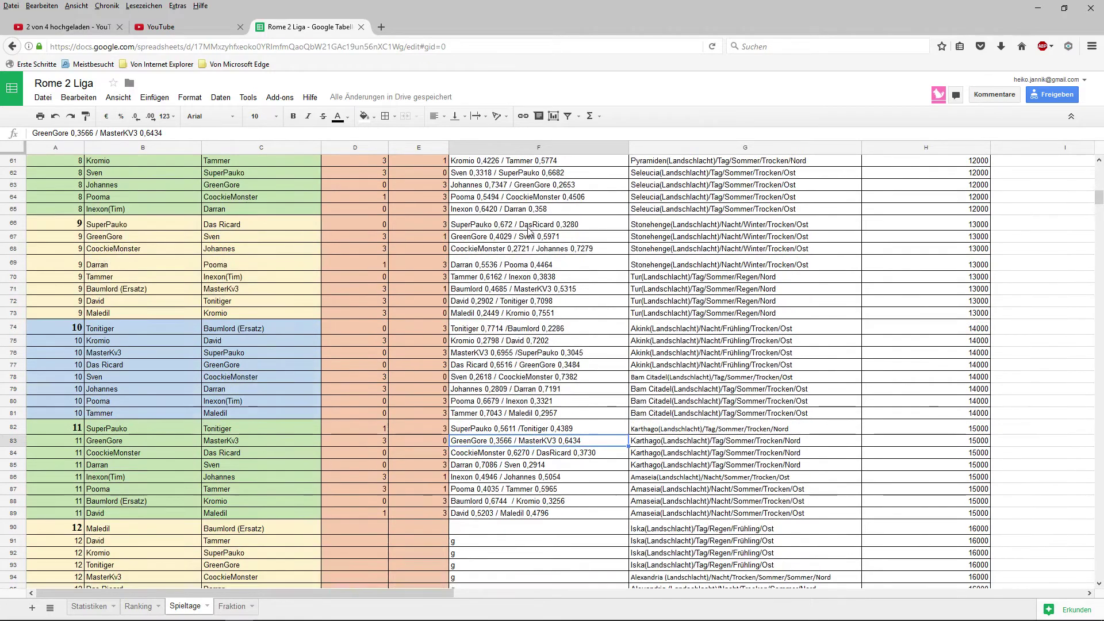
scroll(506, 235, up, 1)
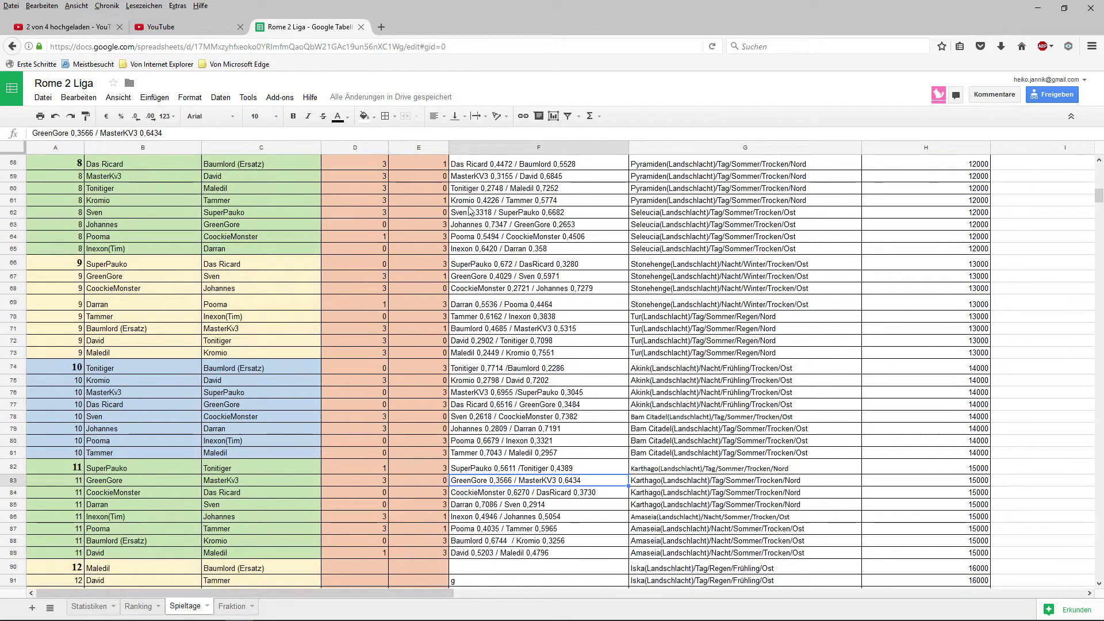
scroll(552, 322, up, 1)
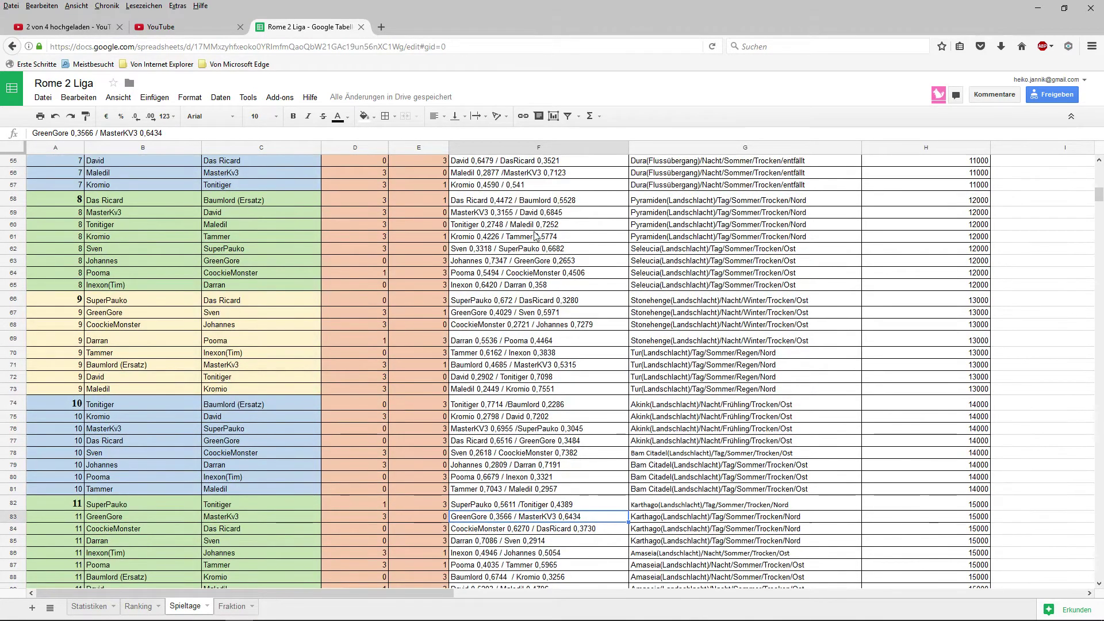
scroll(532, 224, down, 1)
click(498, 190)
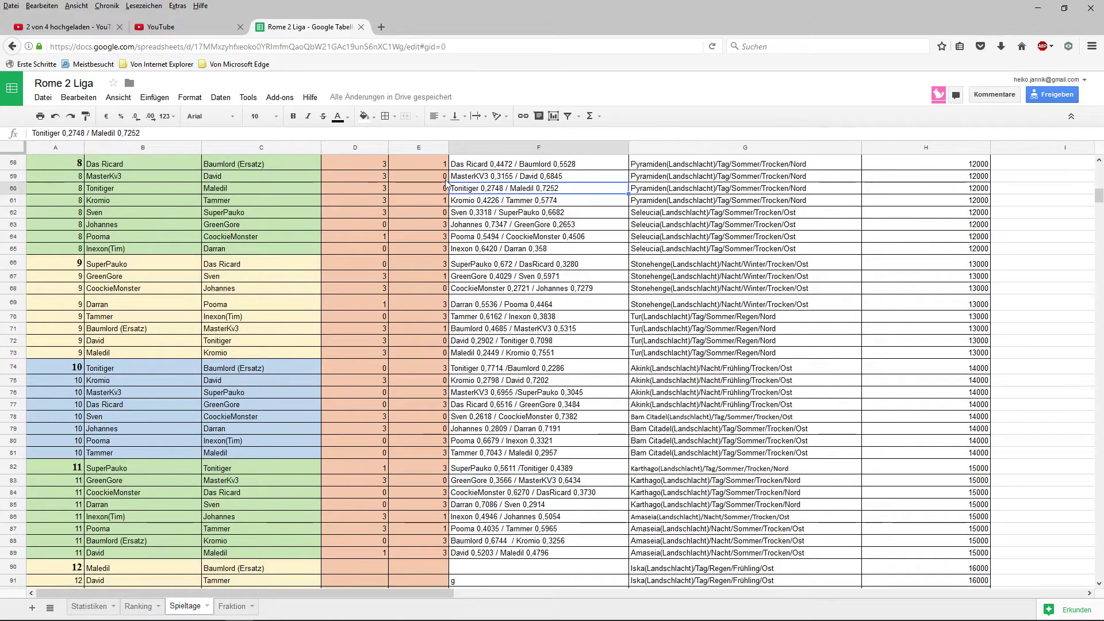
scroll(497, 222, up, 3)
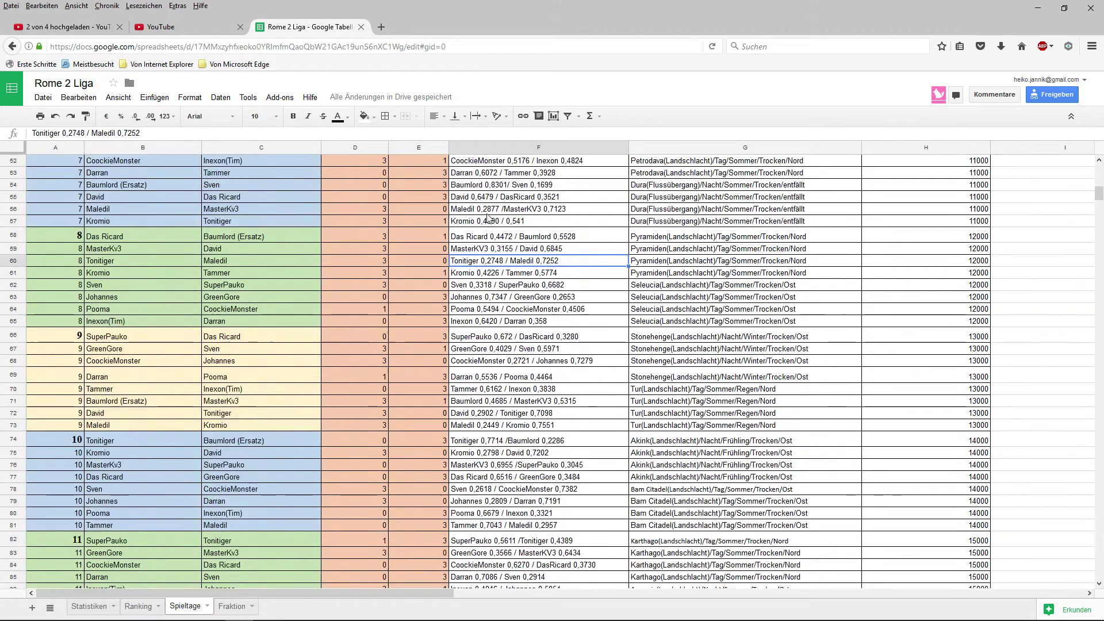
click(498, 248)
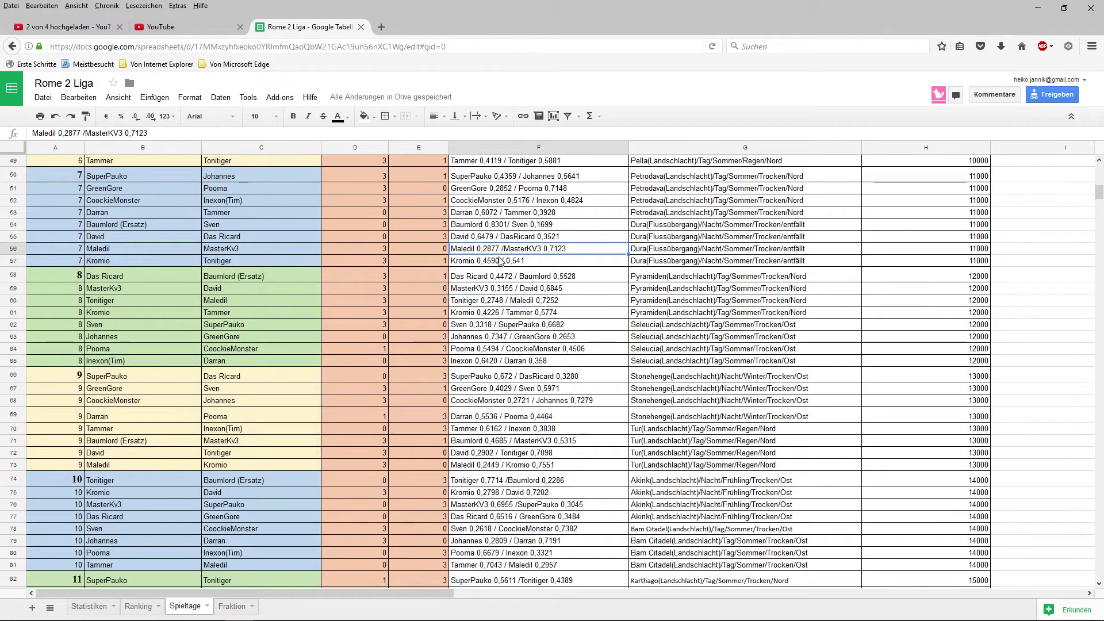
scroll(494, 270, down, 3)
scroll(489, 286, down, 6)
scroll(486, 284, up, 8)
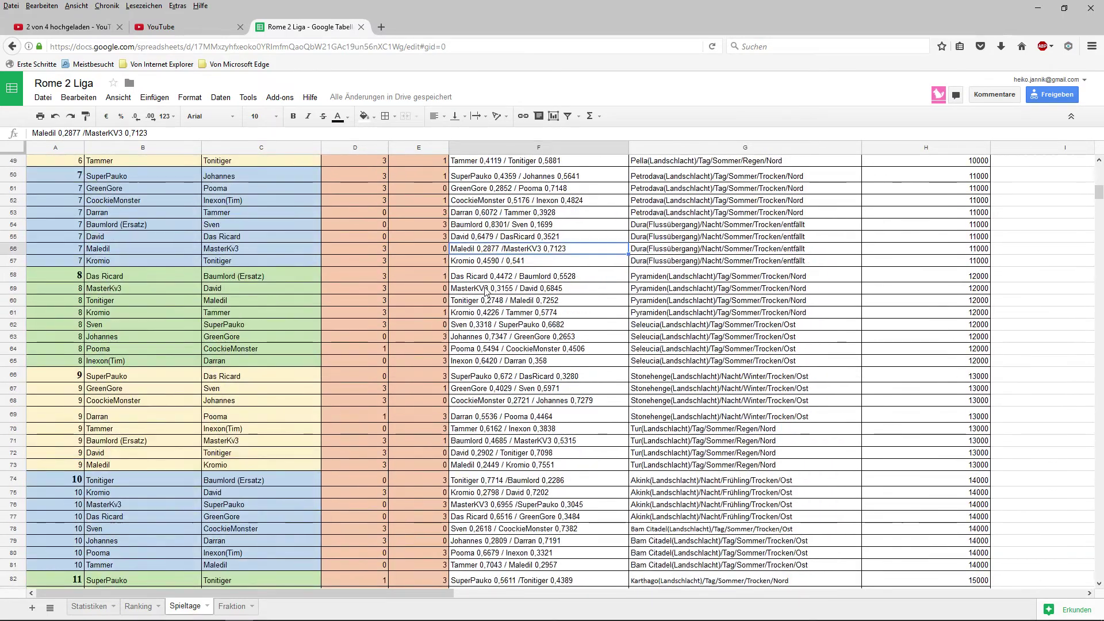
scroll(480, 282, down, 8)
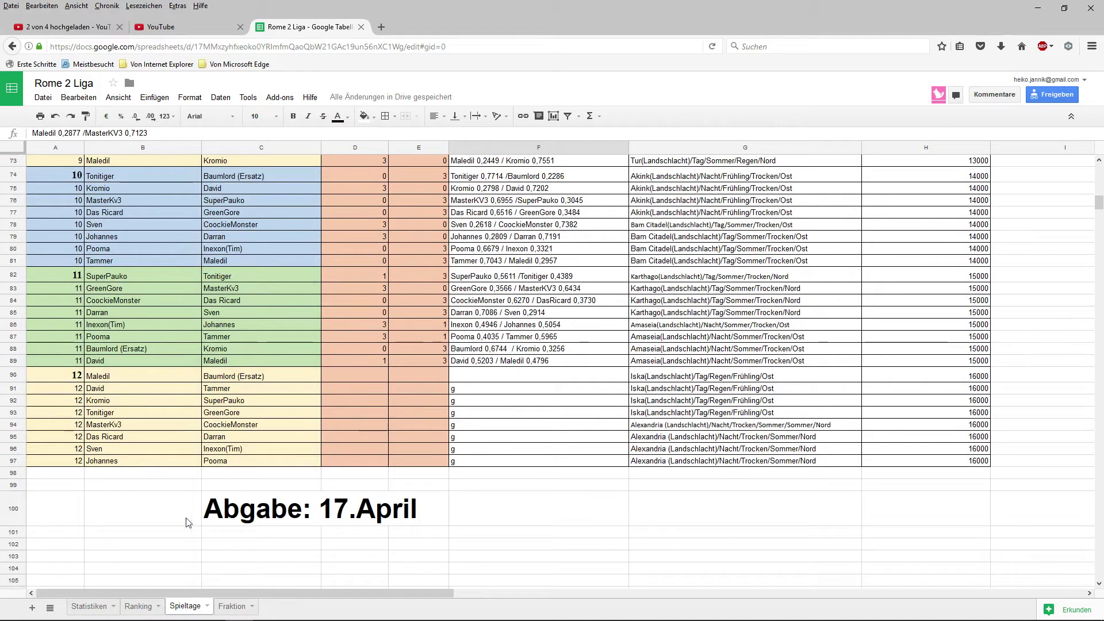
Step: Examine the players' places, total points and games played on the Ranking sheet, and return to the Spieltage sheet
click(138, 606)
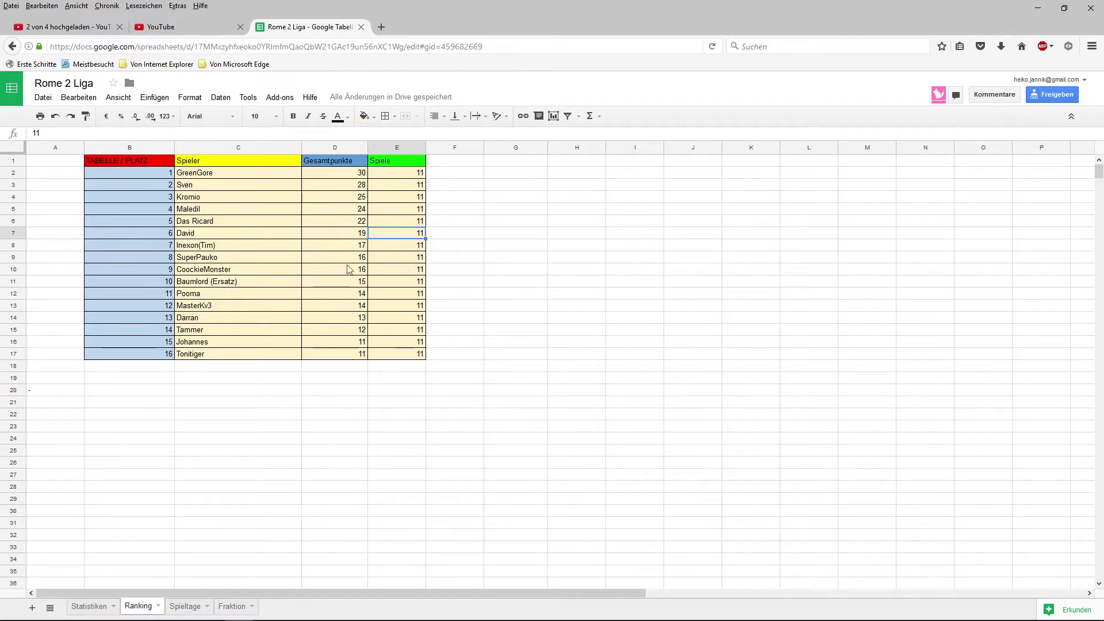
click(359, 246)
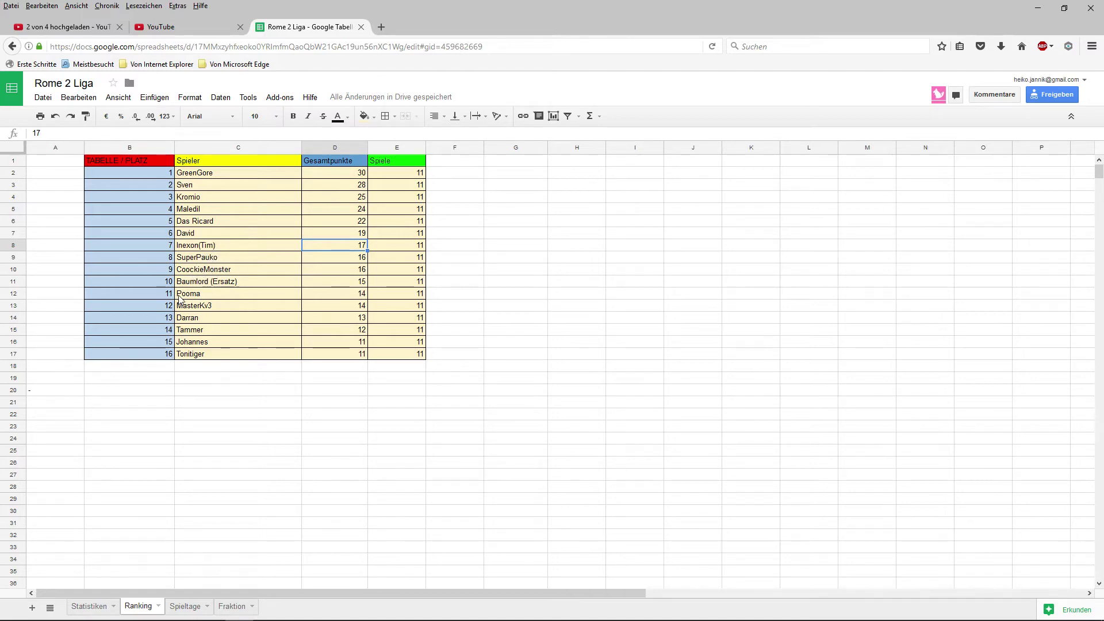
click(187, 605)
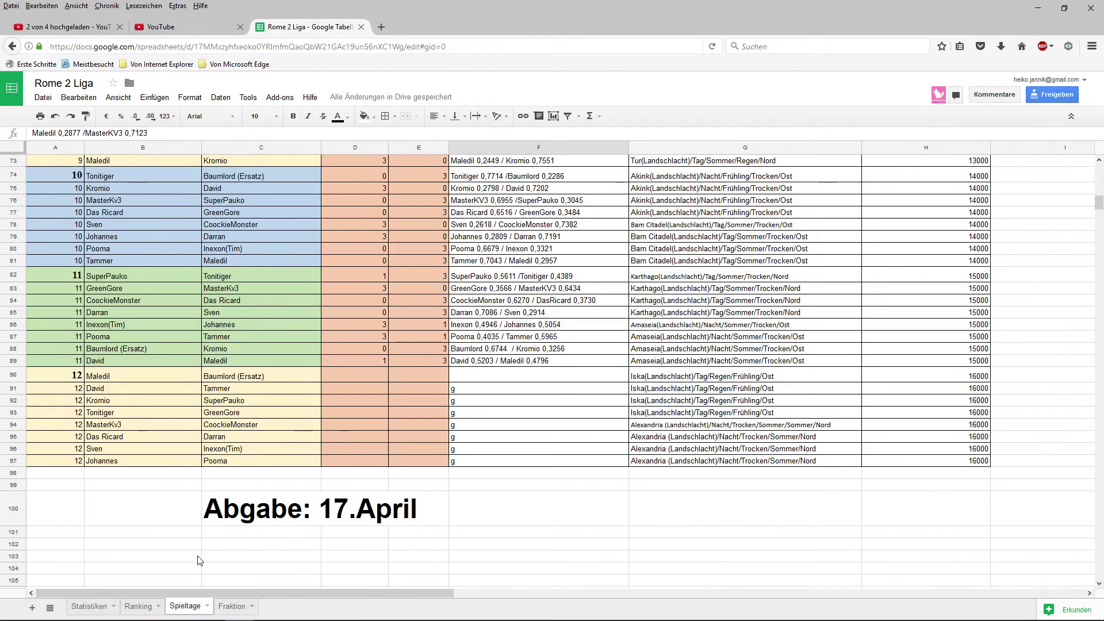
Step: Examine the Fraktion 1 and Fraktion 2 entries assigned to the players on the Fraktion sheet
click(233, 605)
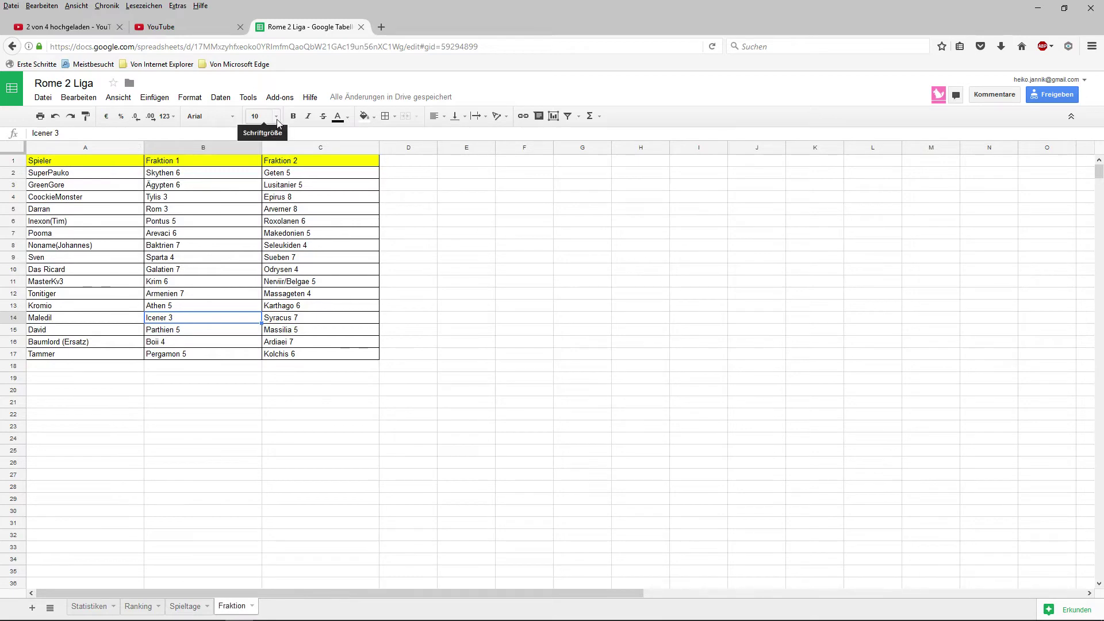
click(219, 201)
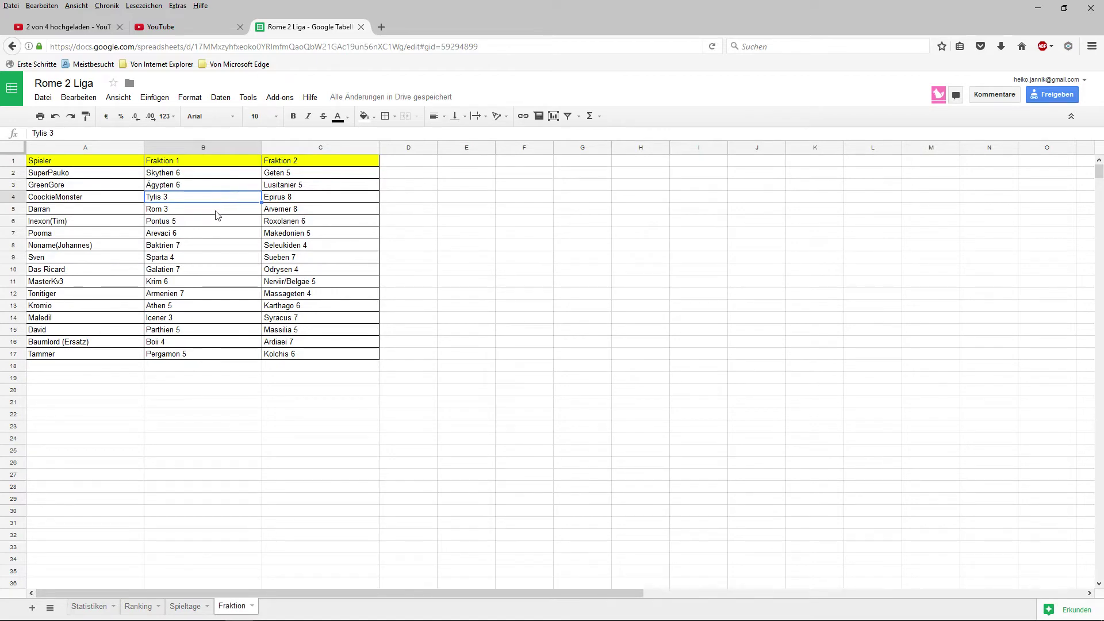
click(218, 214)
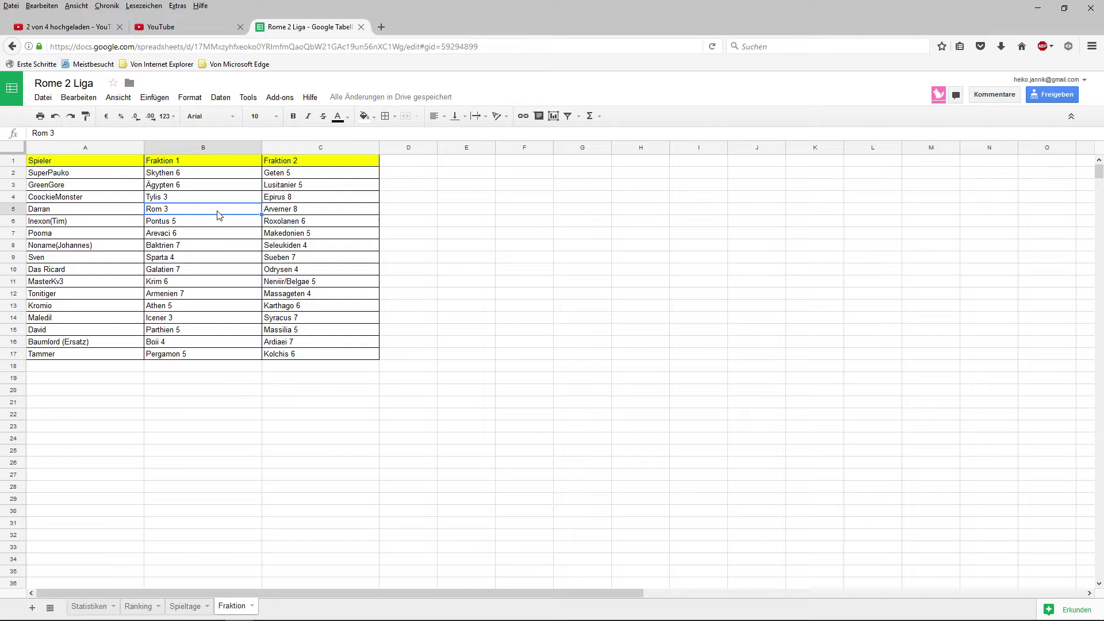
click(162, 245)
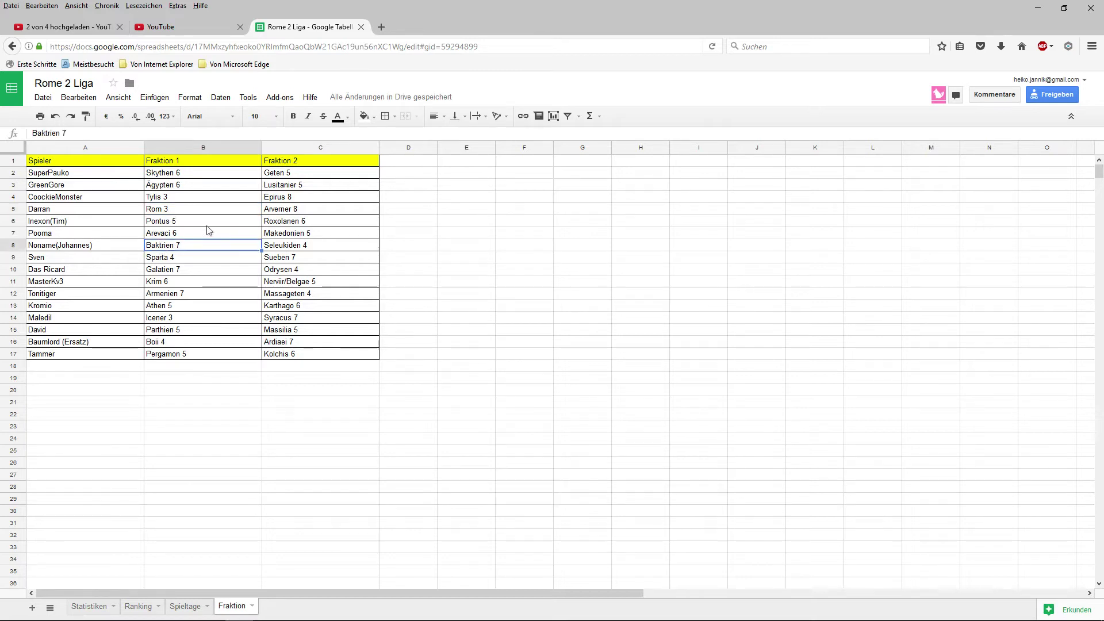
click(283, 247)
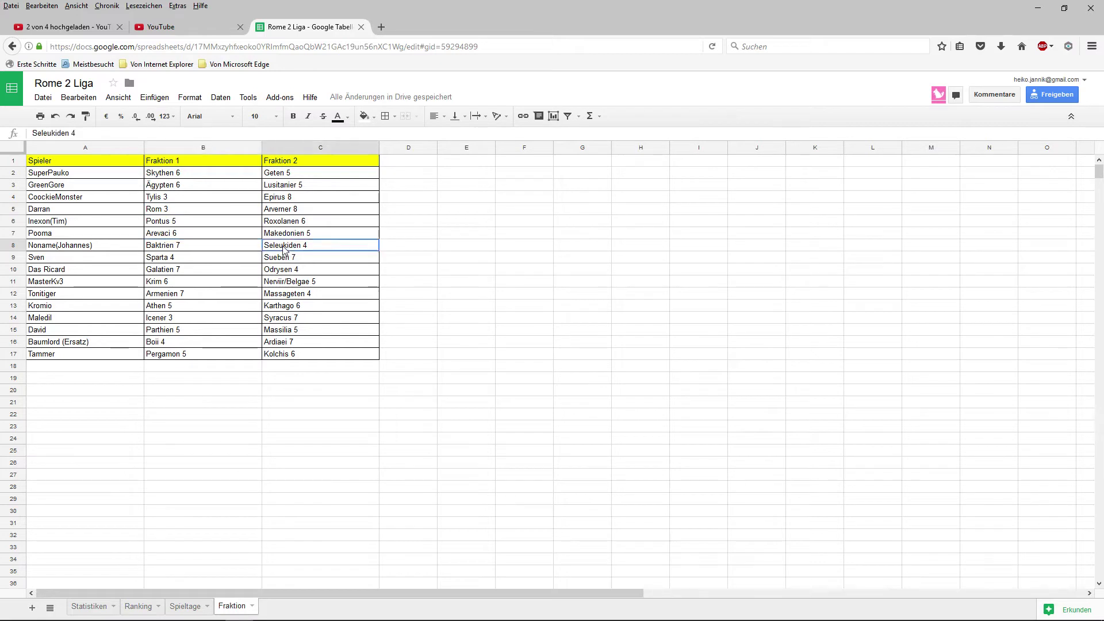
click(218, 259)
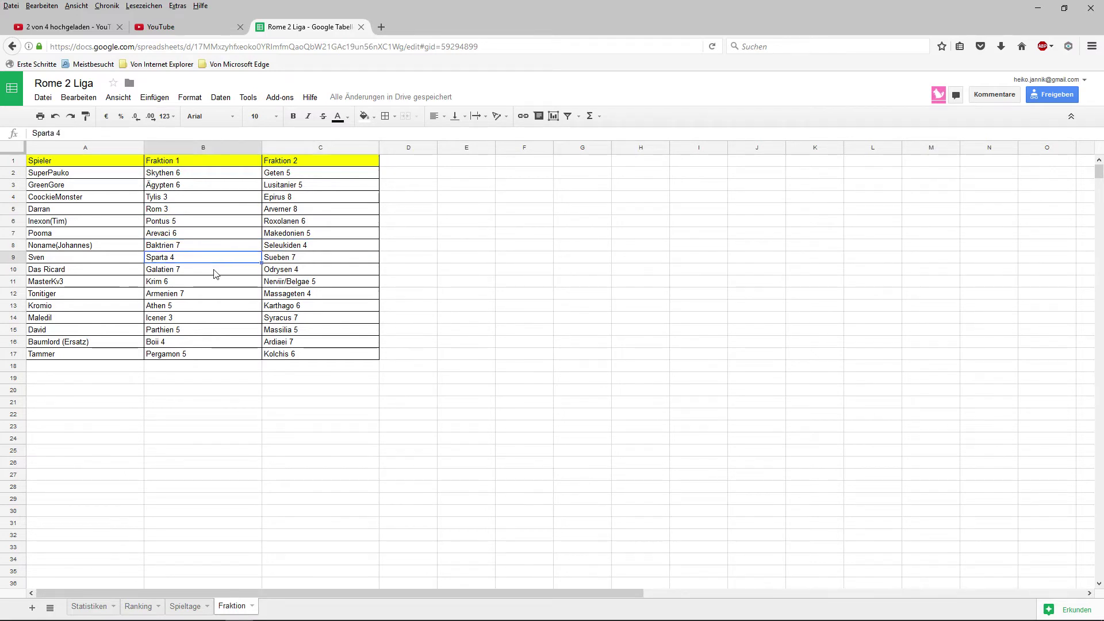
click(213, 269)
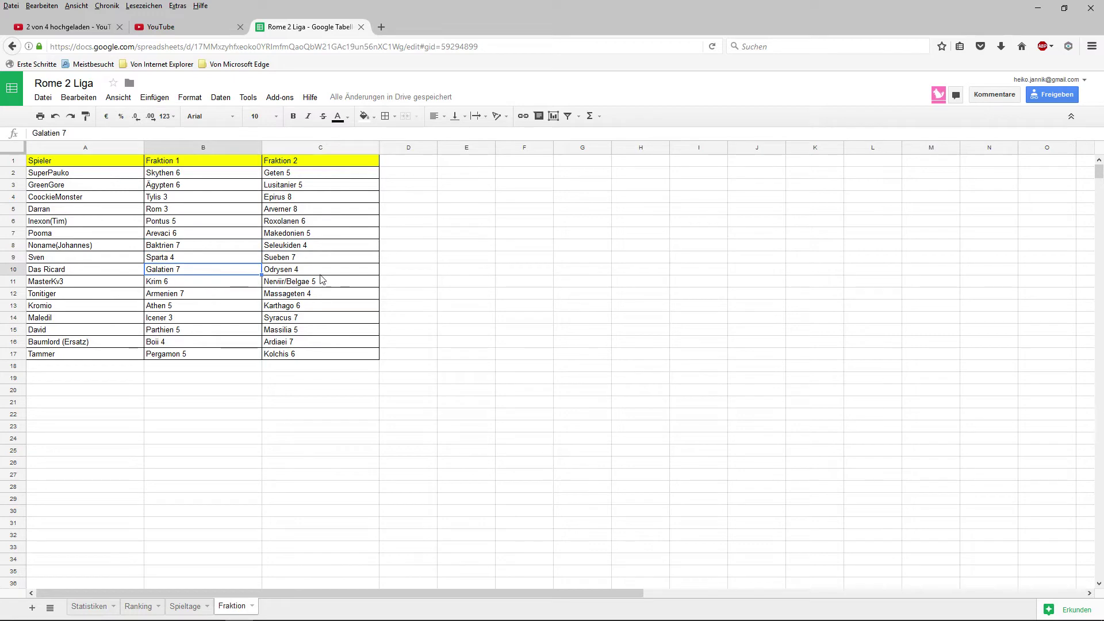
click(280, 297)
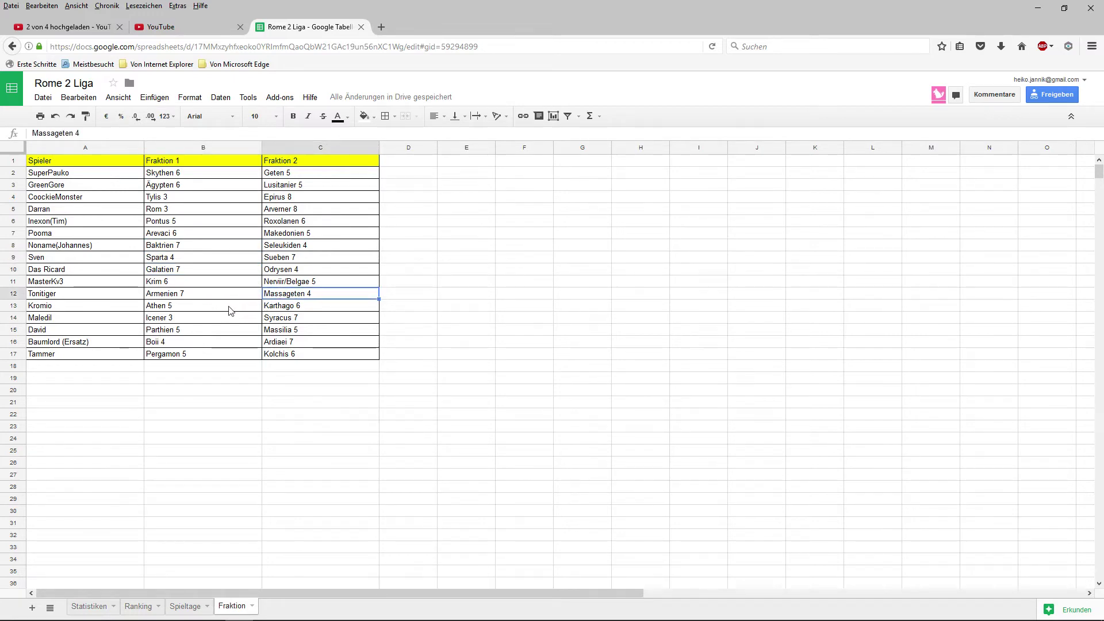
click(218, 320)
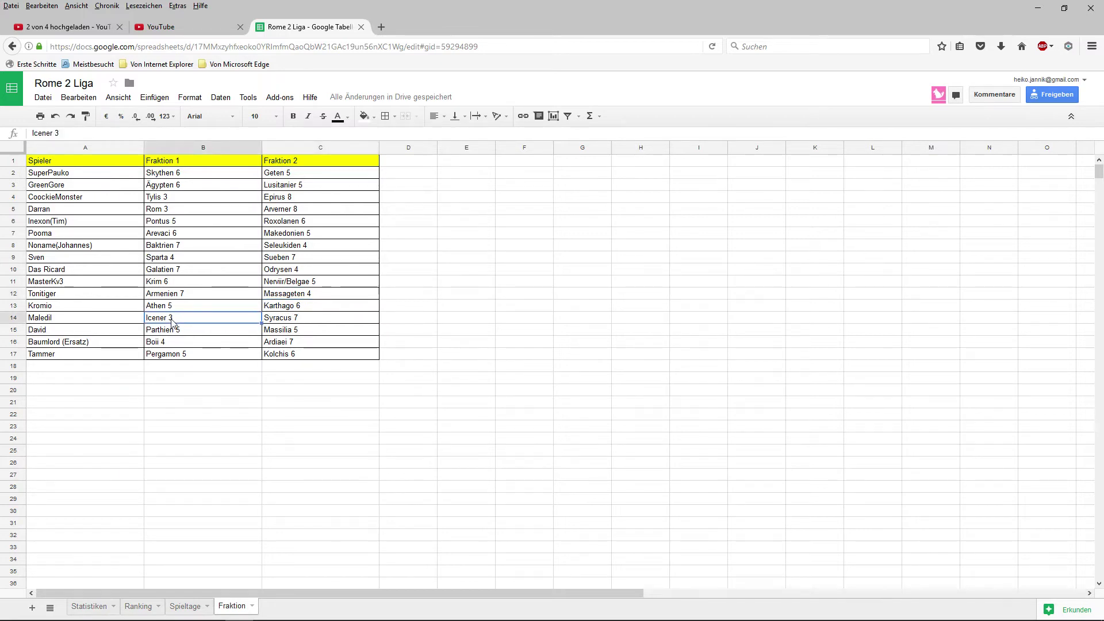
click(184, 346)
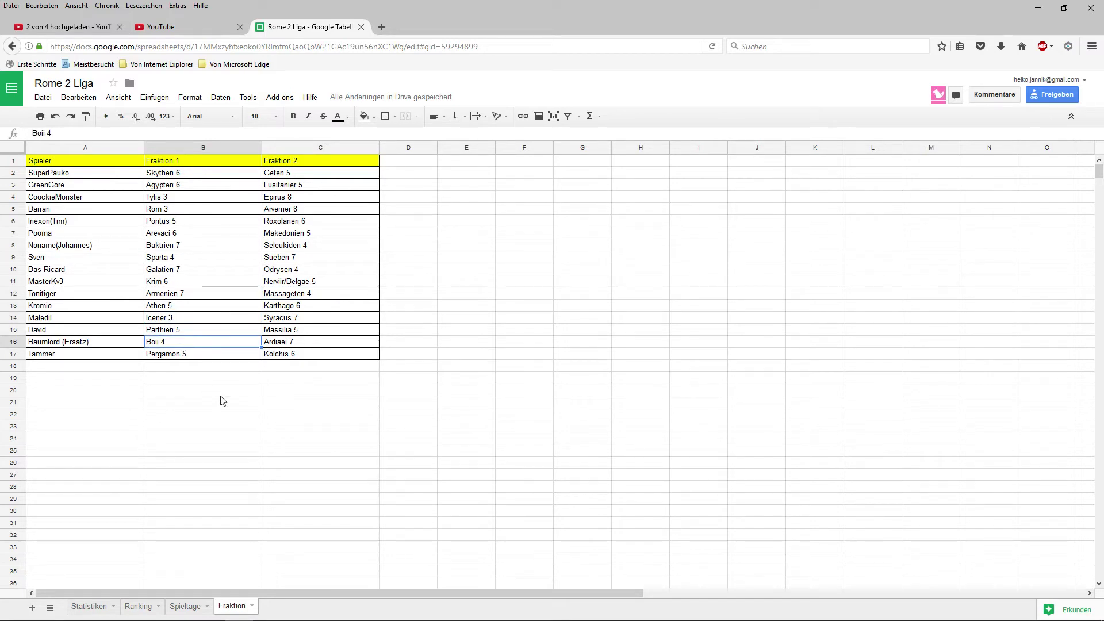
Step: Examine the opening match day 12 pairing on the Spieltage sheet, checking the players' places on the Ranking sheet and the preceding match days' results
click(187, 605)
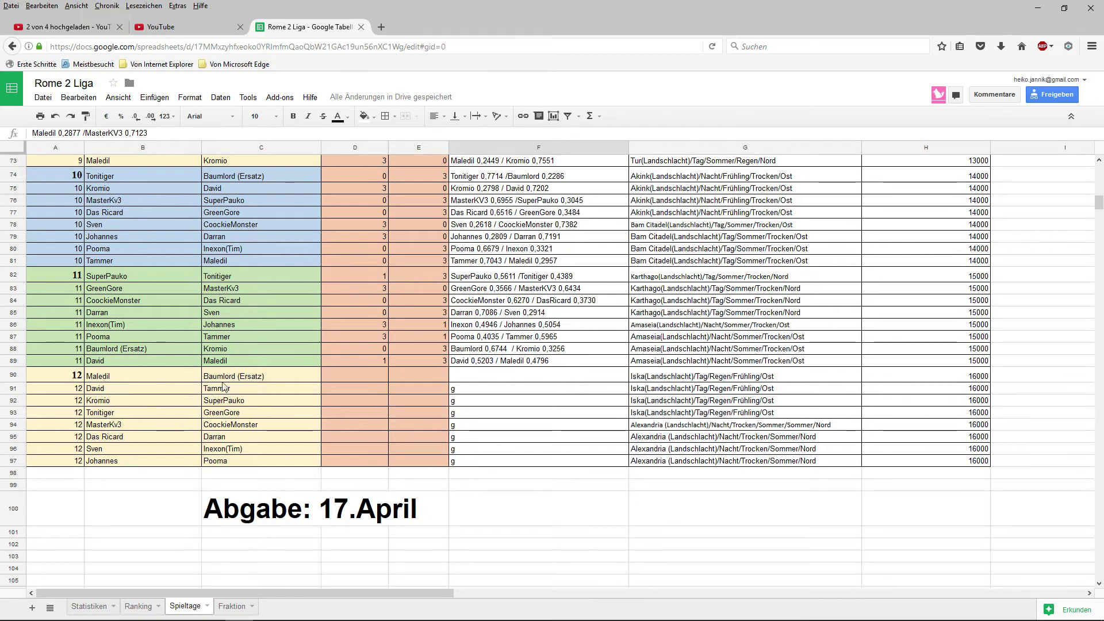
click(459, 378)
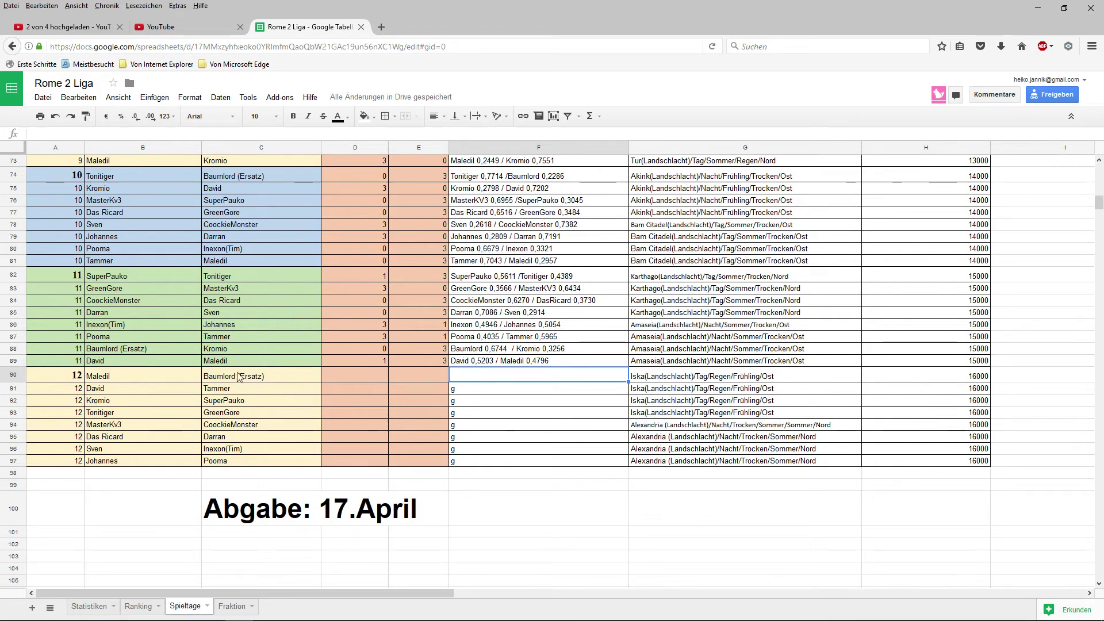
click(134, 605)
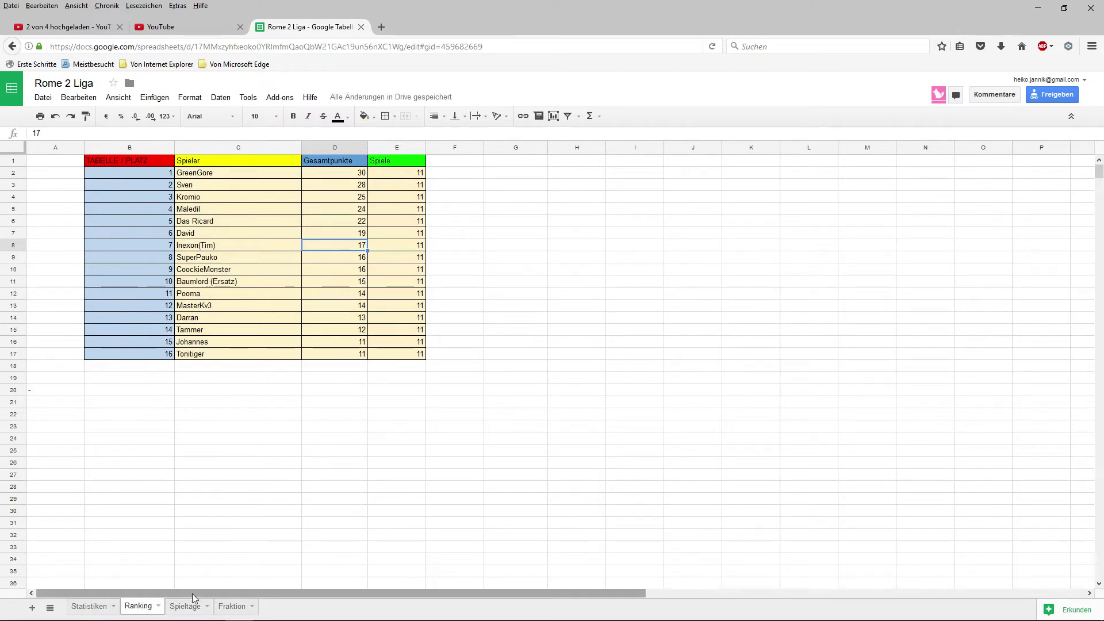
click(183, 607)
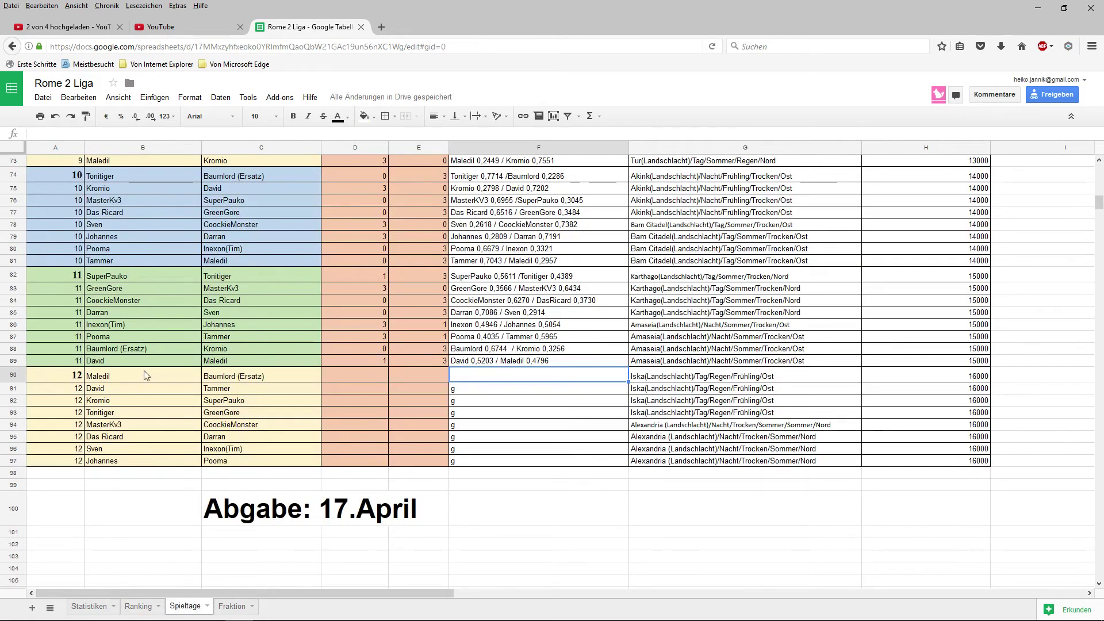
scroll(215, 408, up, 1)
scroll(217, 429, up, 1)
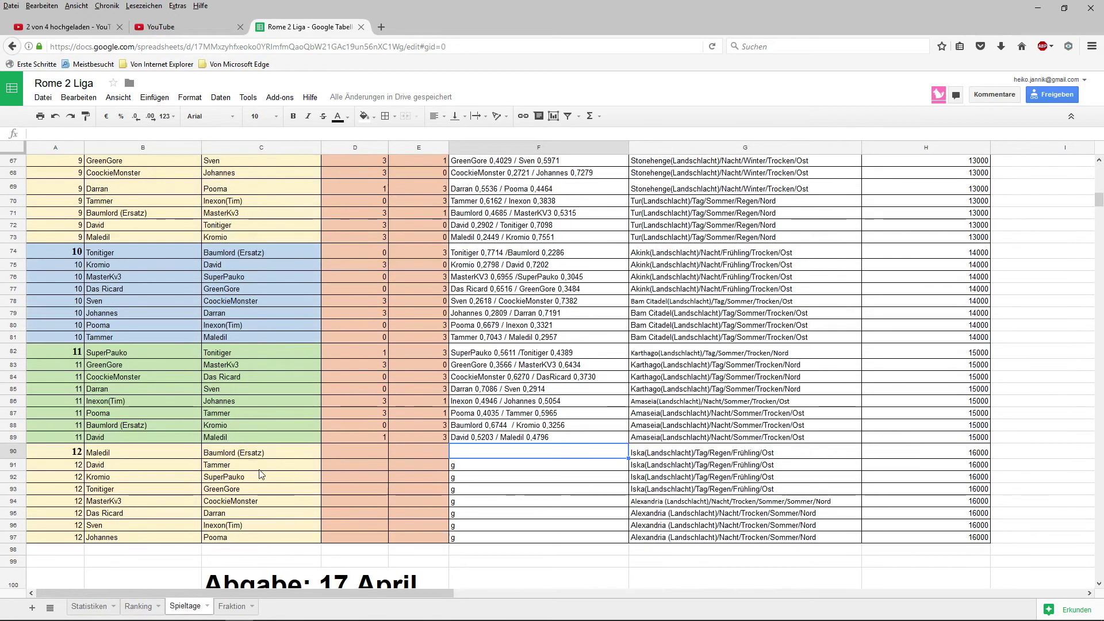
scroll(260, 476, down, 1)
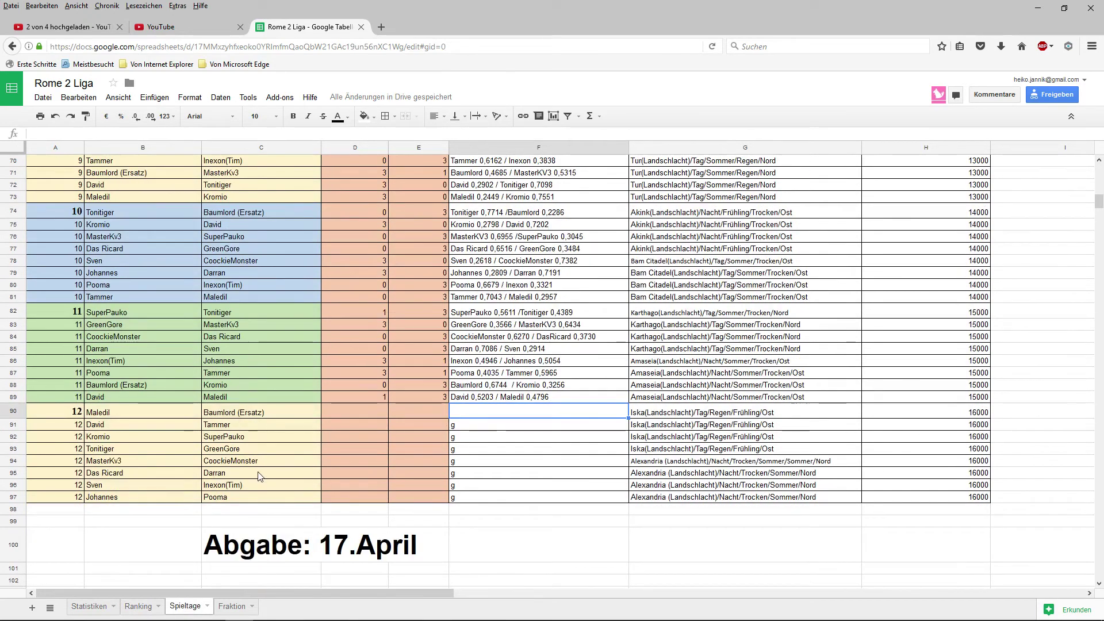
scroll(256, 483, down, 1)
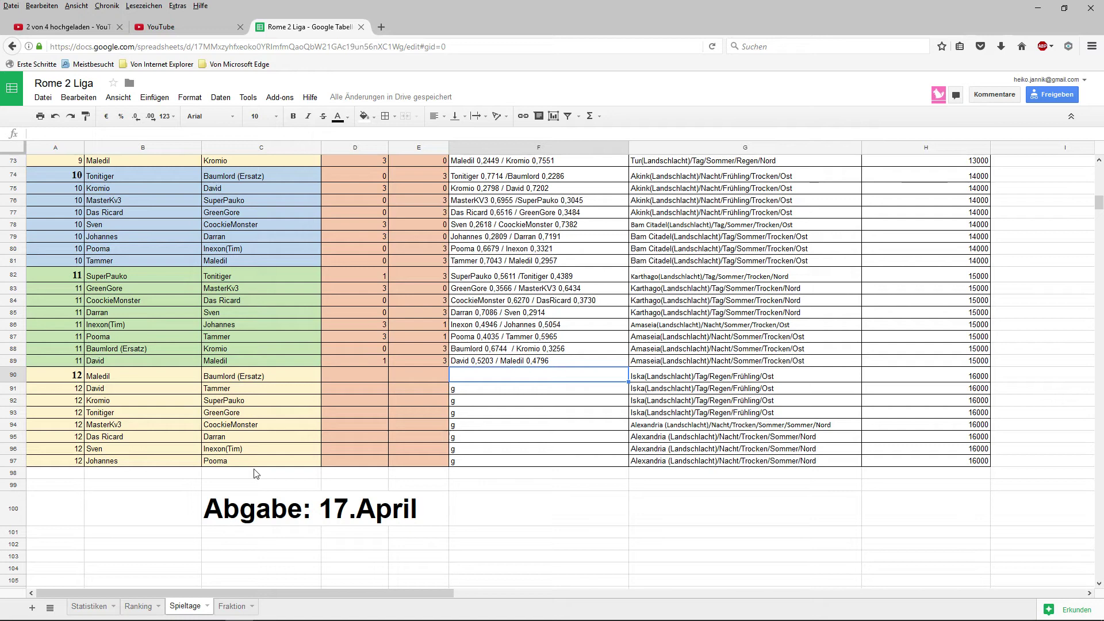
Step: Compare the match day 12 pairings in rows 91 to 93 with the players' factions on the Fraktion sheet and their places on the Ranking sheet
click(232, 606)
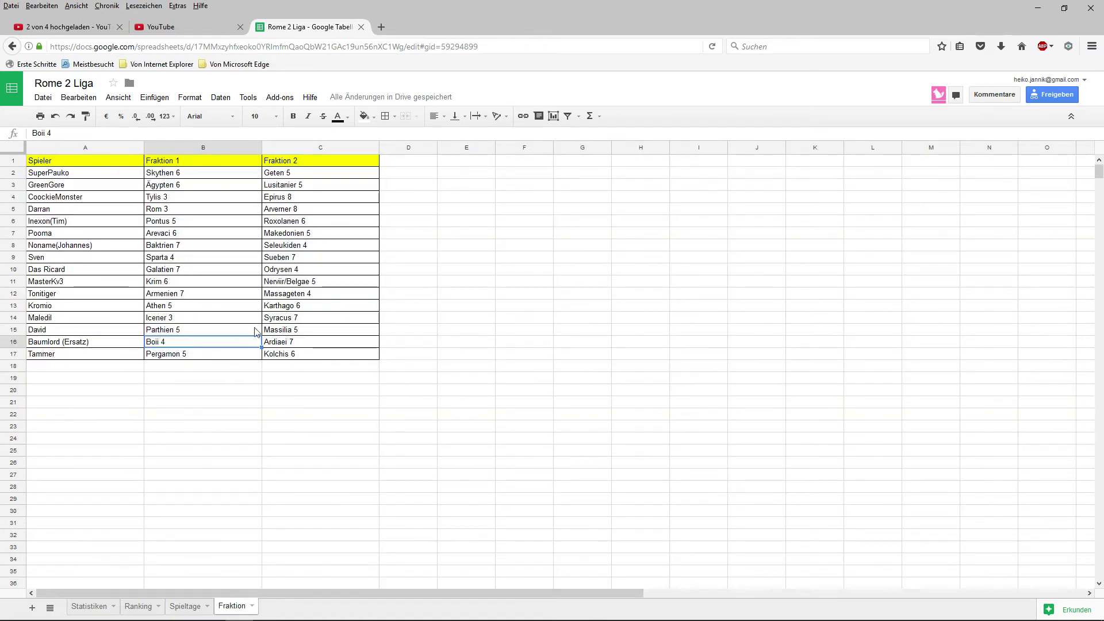
click(185, 606)
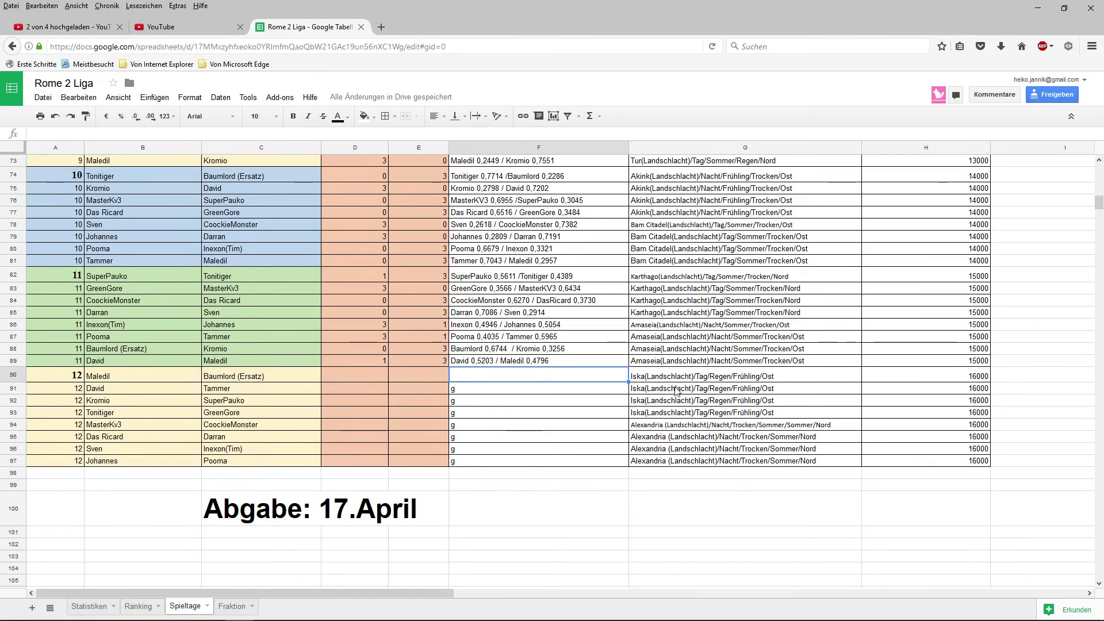
click(130, 607)
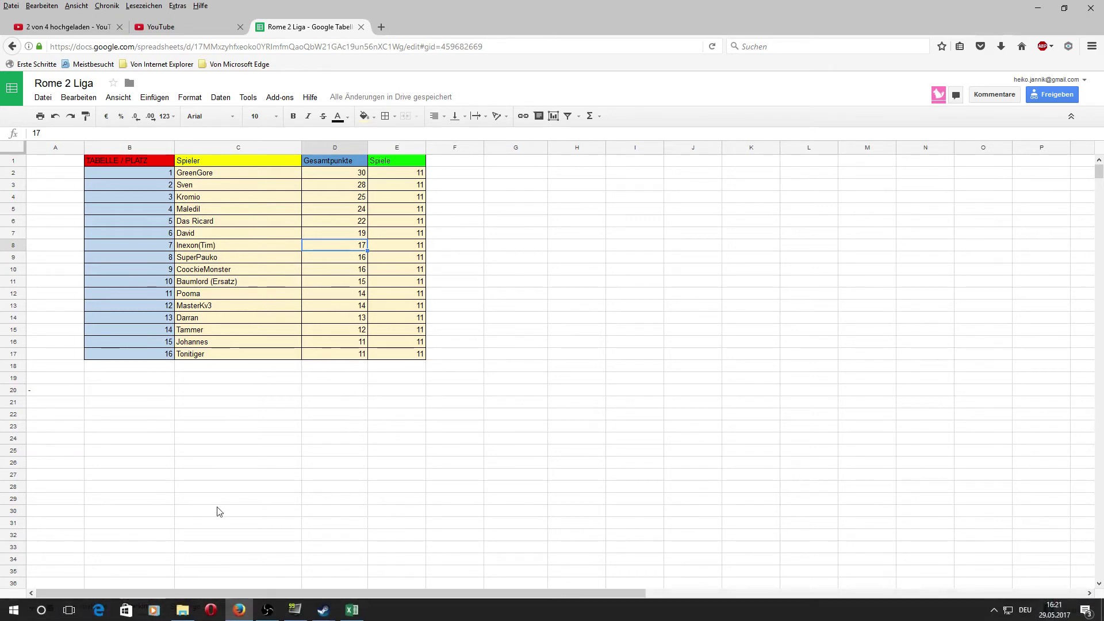
click(184, 608)
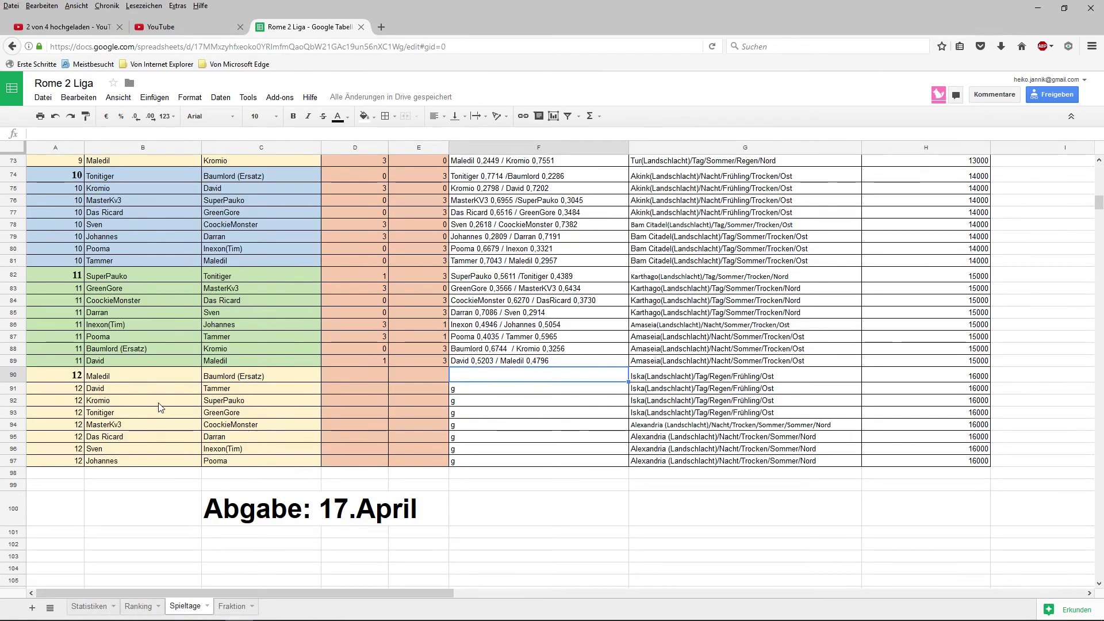
click(138, 604)
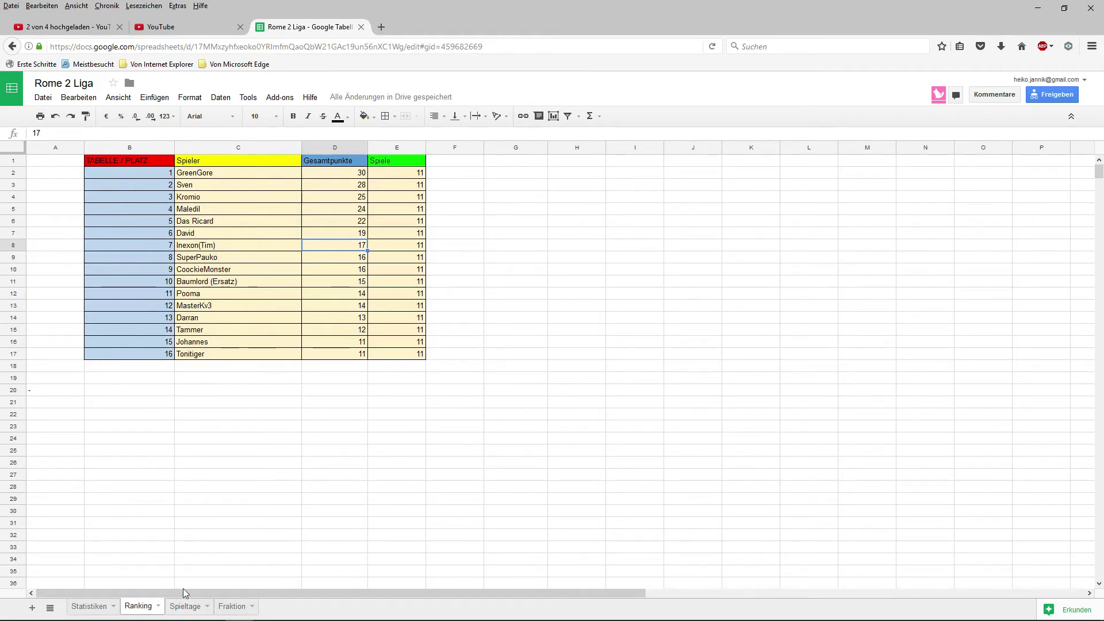
click(184, 607)
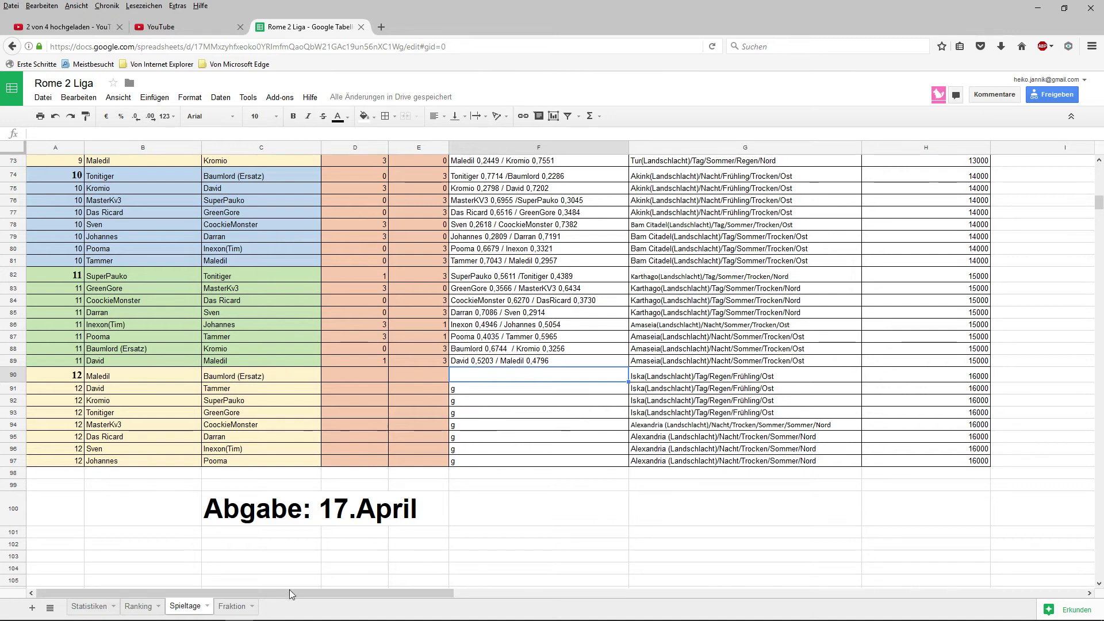
click(231, 606)
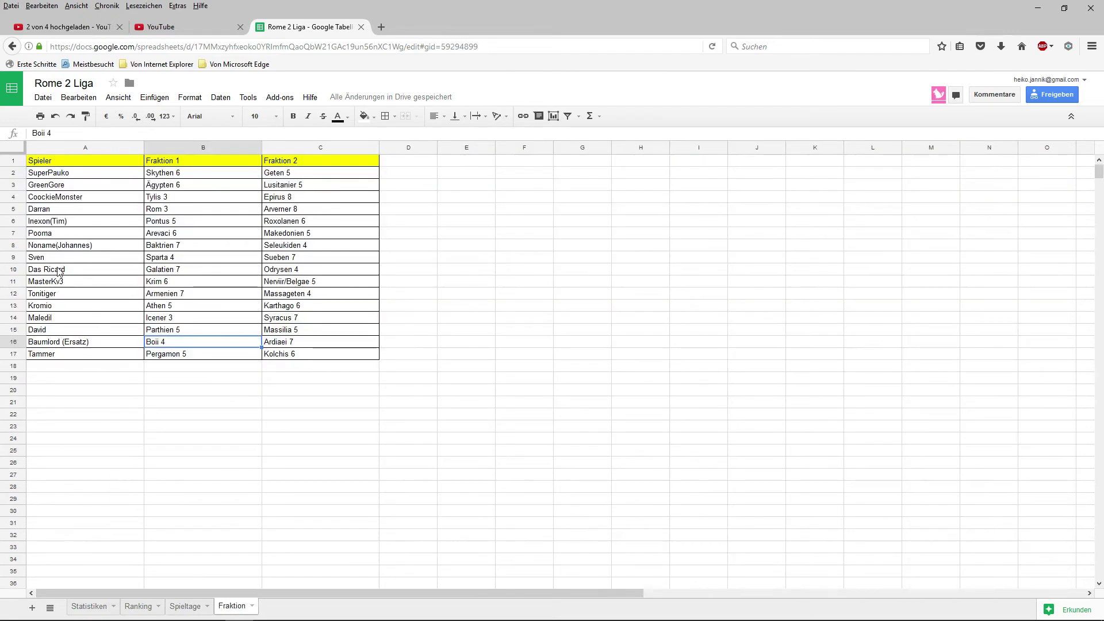
click(185, 605)
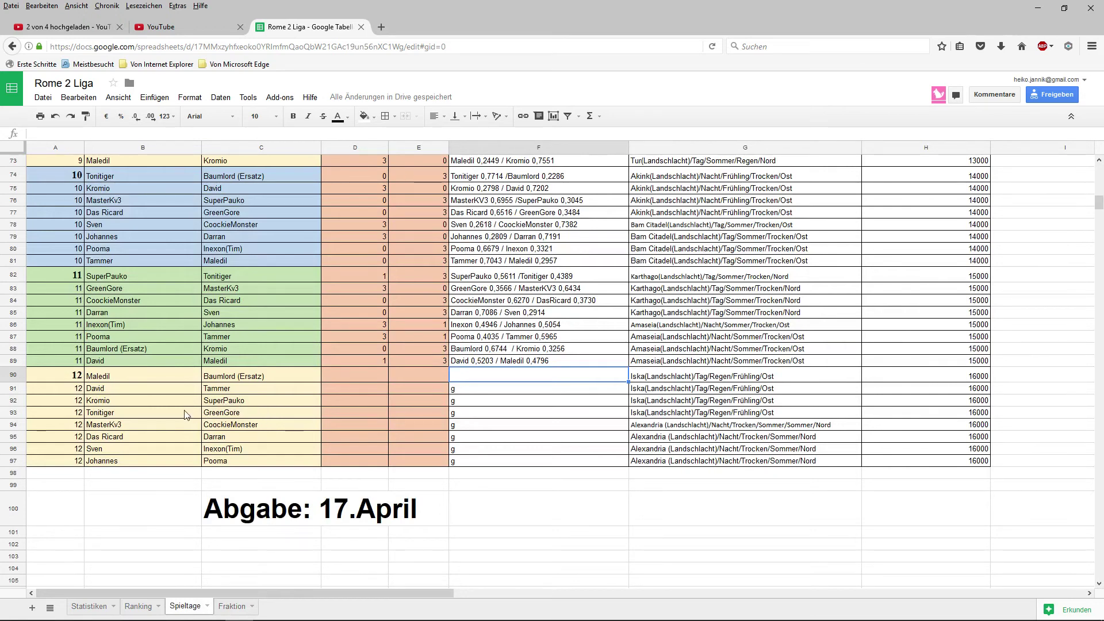
click(214, 414)
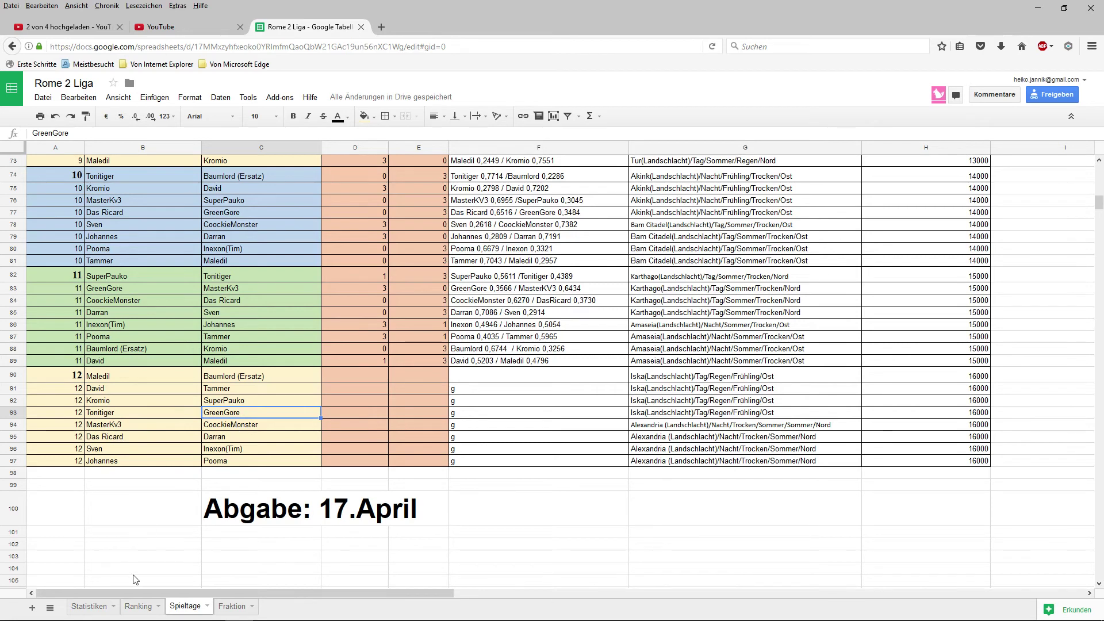
Step: Compare the match day 12 pairings in rows 94 to 97 with the players' places and total points on the Ranking sheet
click(138, 606)
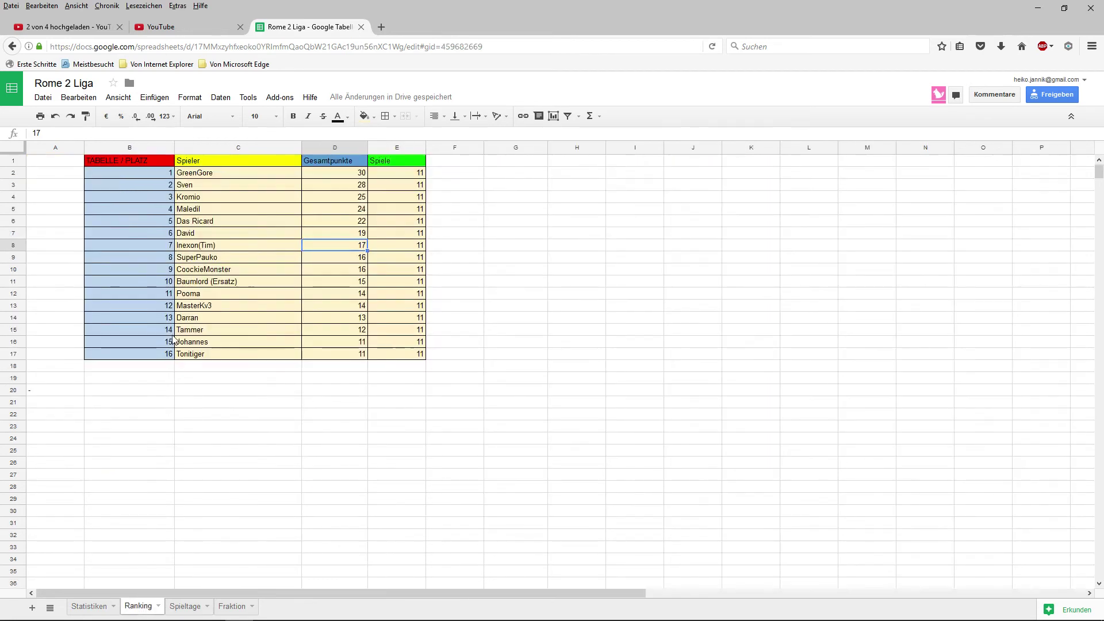
click(216, 309)
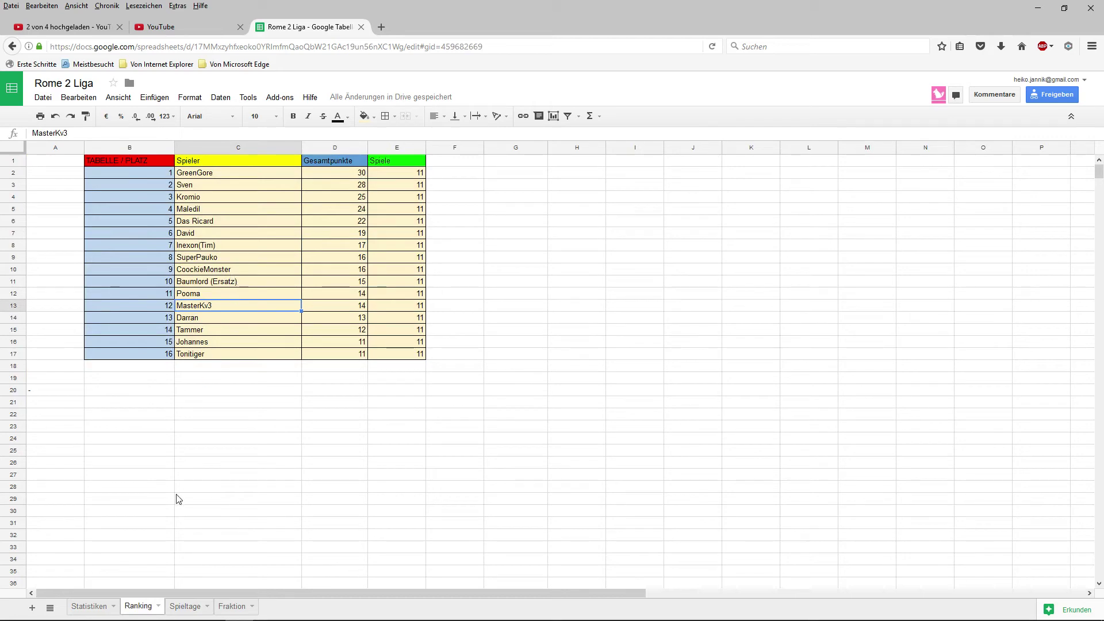
click(183, 607)
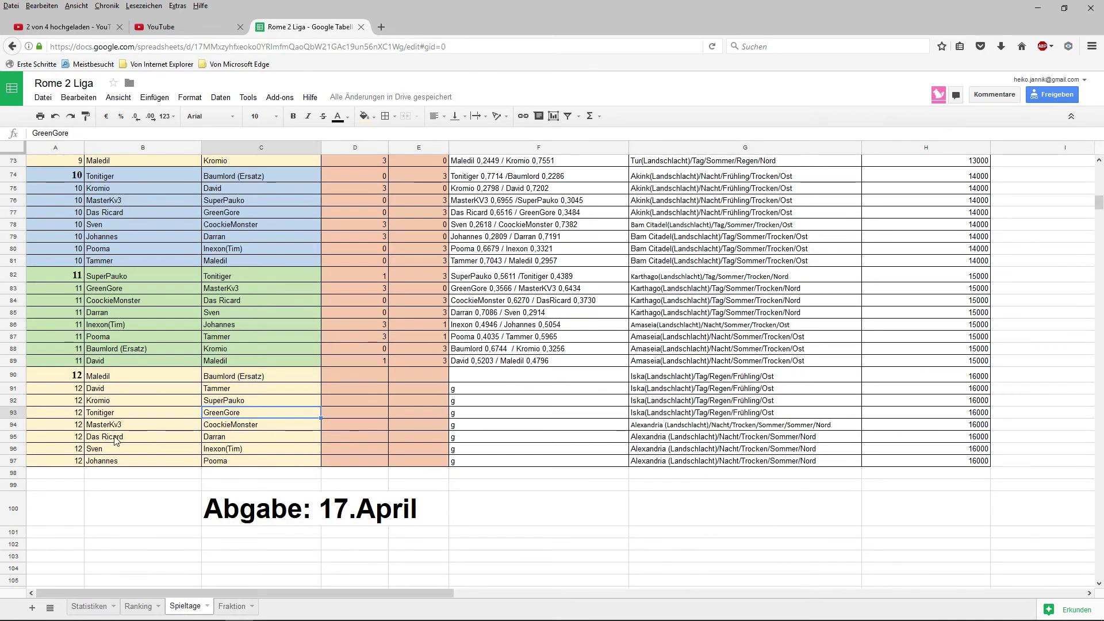
click(141, 607)
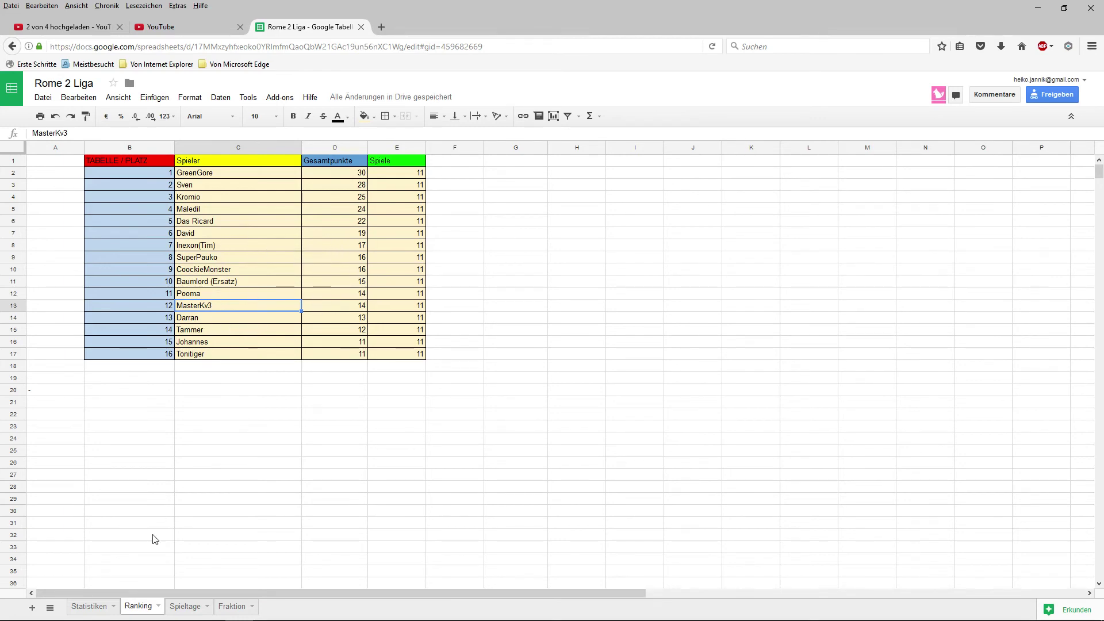
click(185, 606)
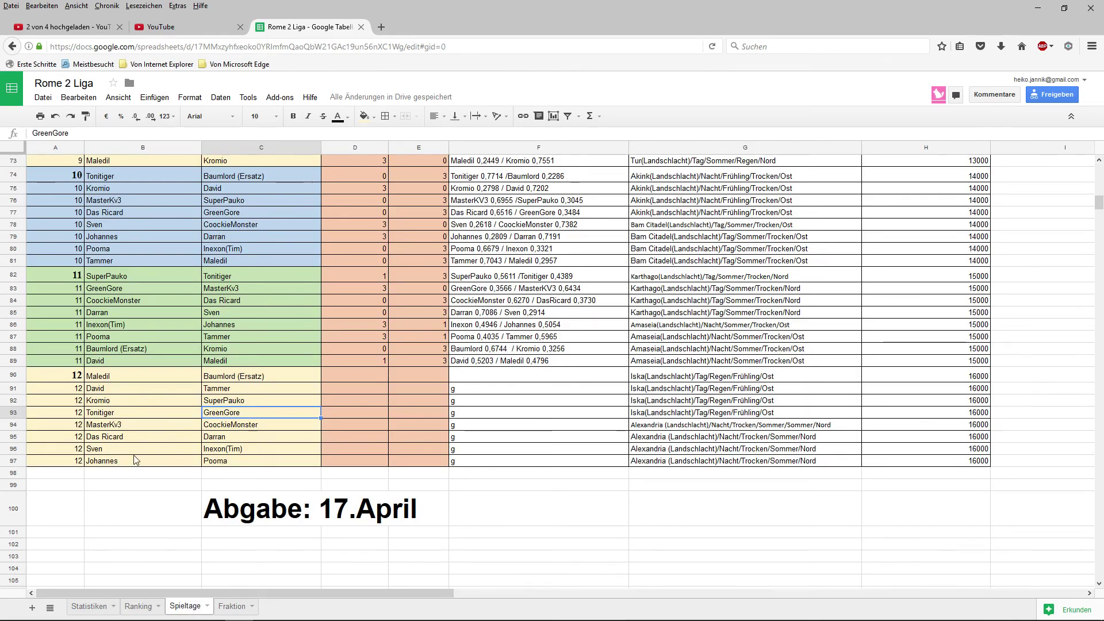
click(138, 606)
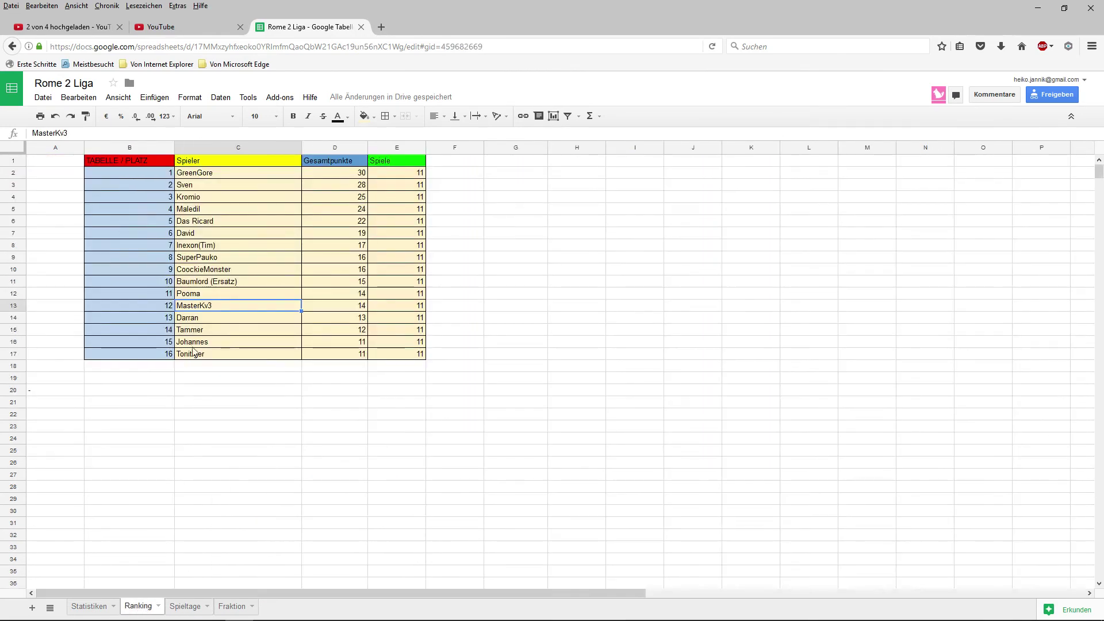
click(194, 190)
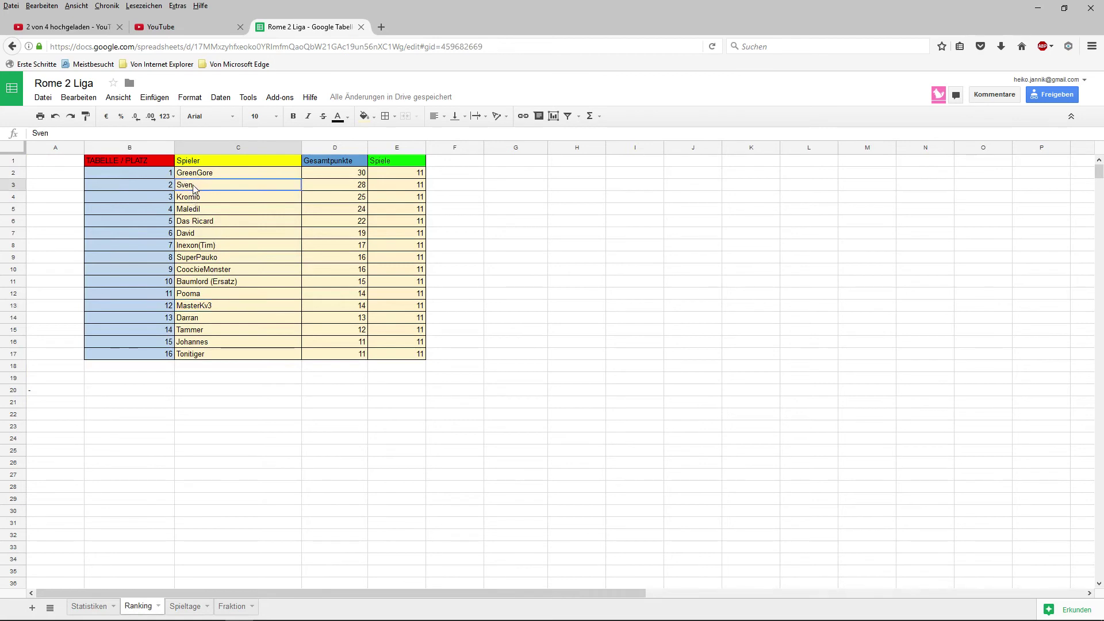
click(202, 248)
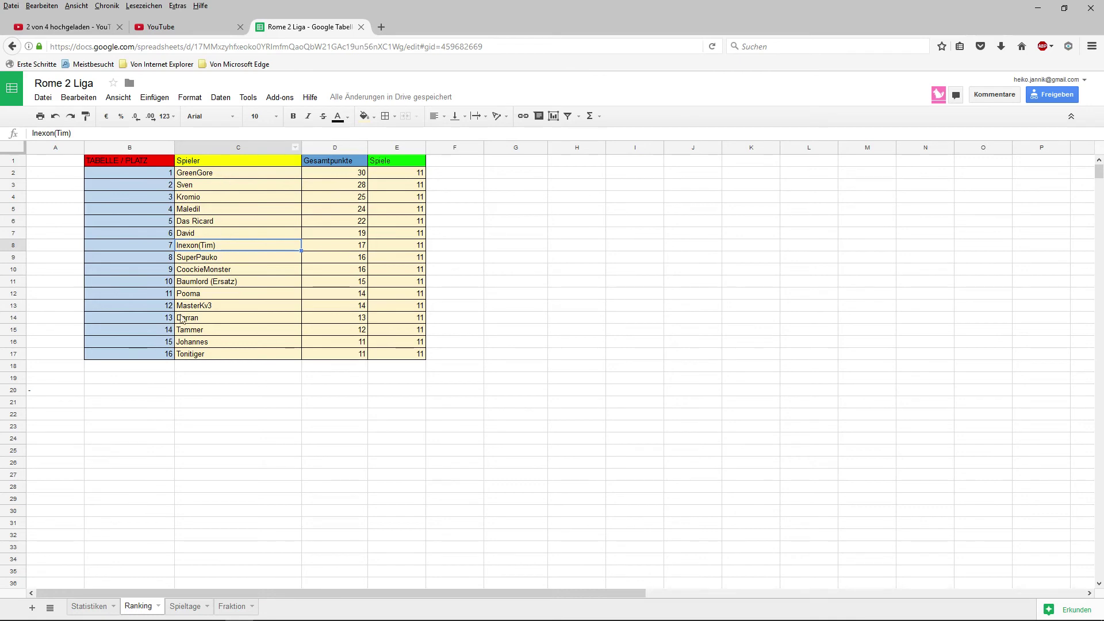
click(193, 605)
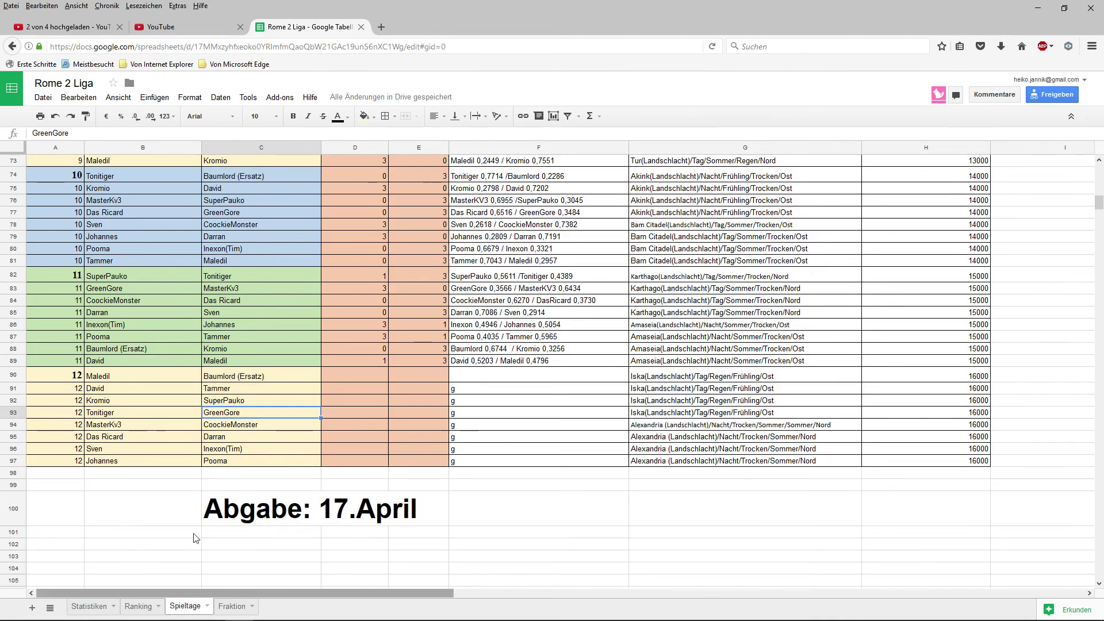
click(138, 605)
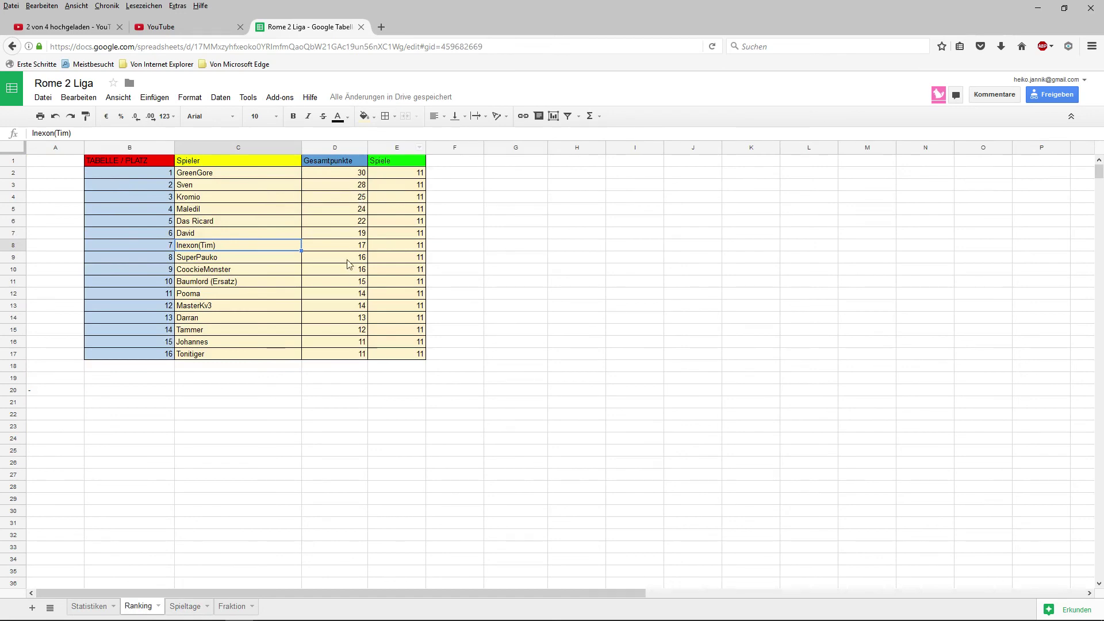
Step: Check the Alexandria battlefield entry in row 94 and the Ranking table, and return to the match day 12 pairings and submission deadline
click(193, 605)
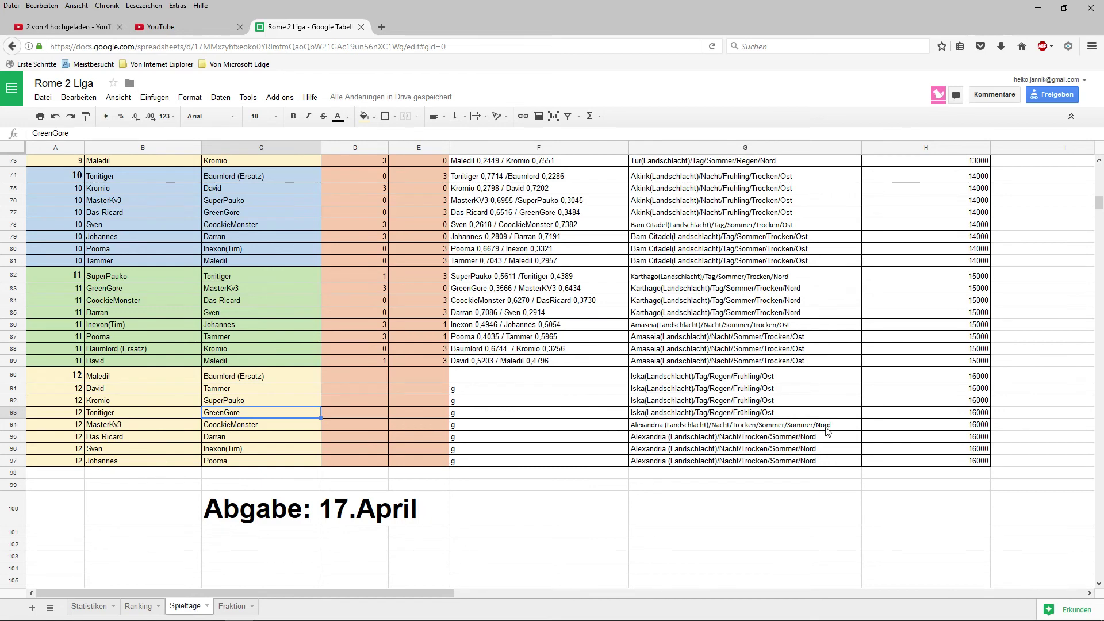
click(785, 427)
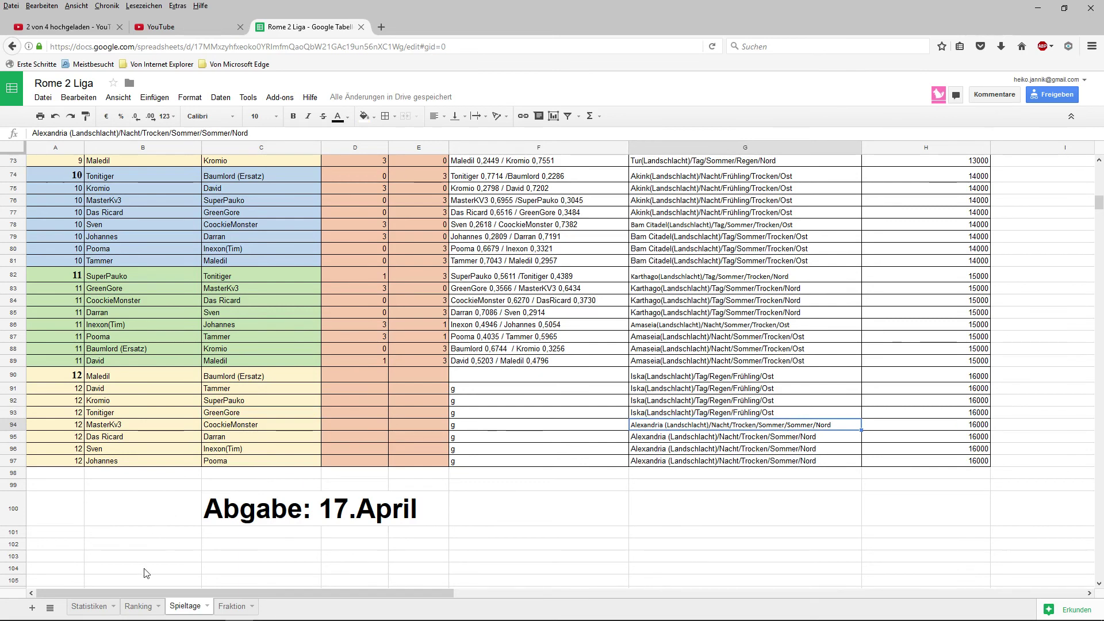
click(144, 608)
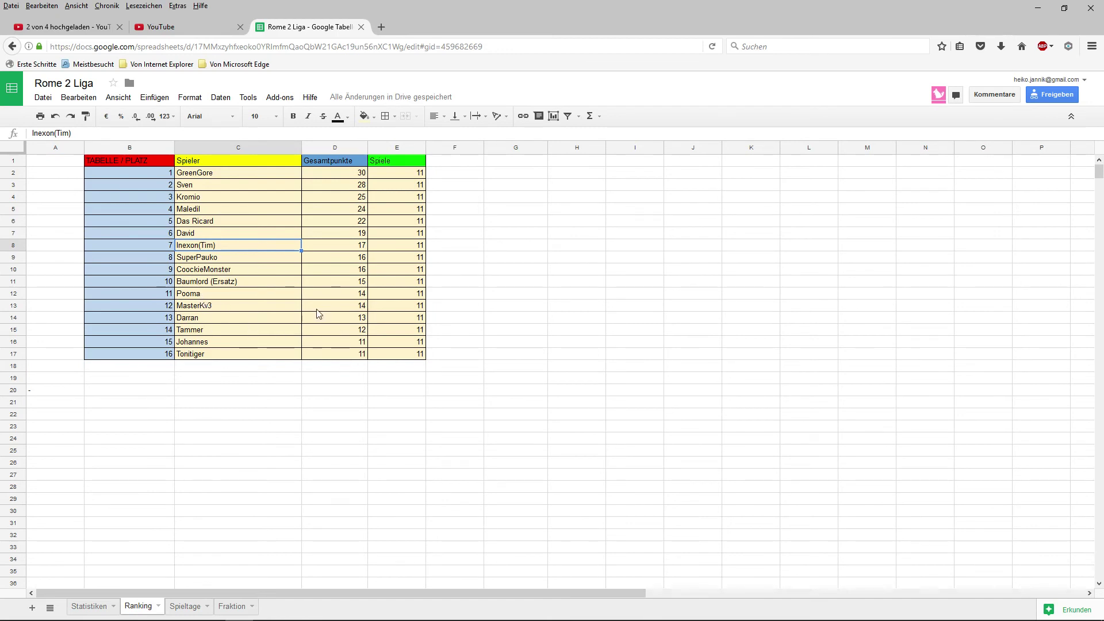
click(298, 295)
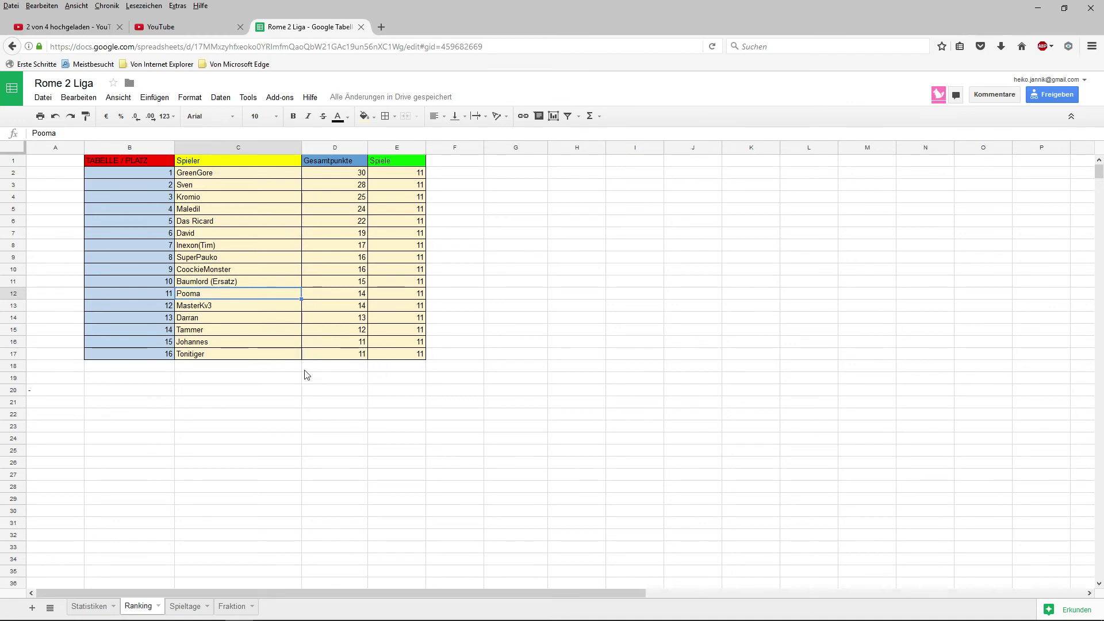
click(192, 606)
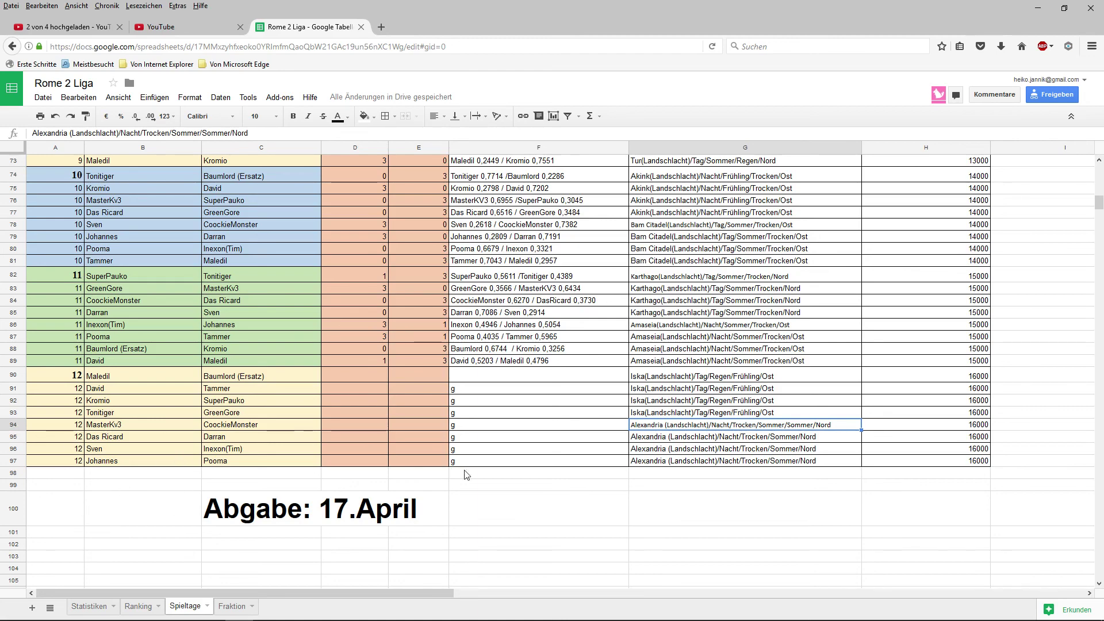
scroll(547, 508, down, 3)
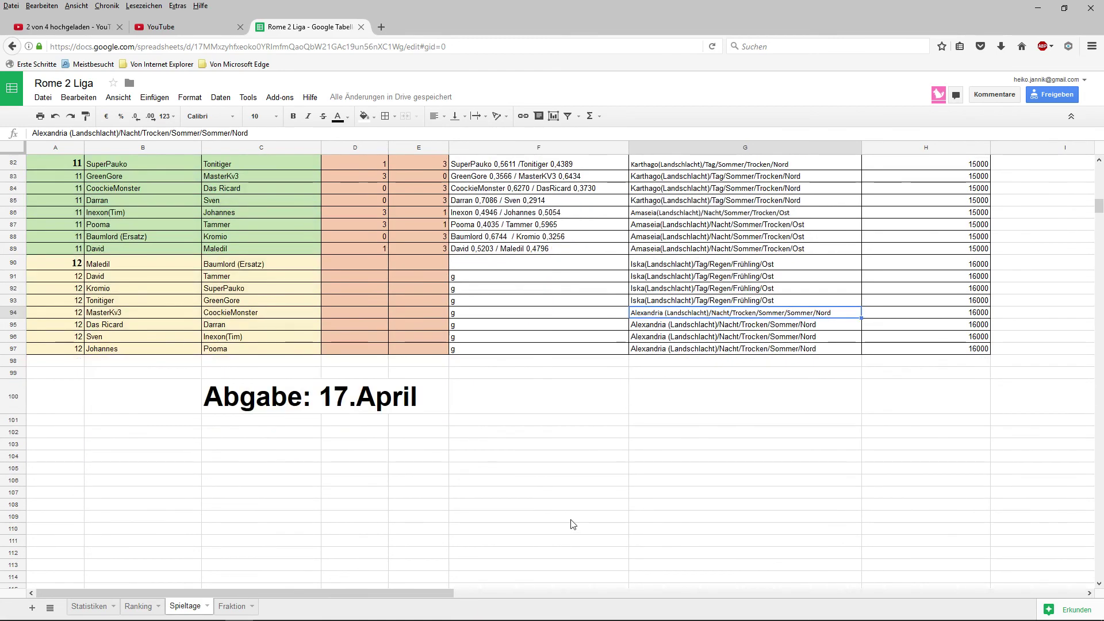
scroll(567, 522, up, 1)
scroll(486, 534, down, 1)
scroll(481, 534, up, 1)
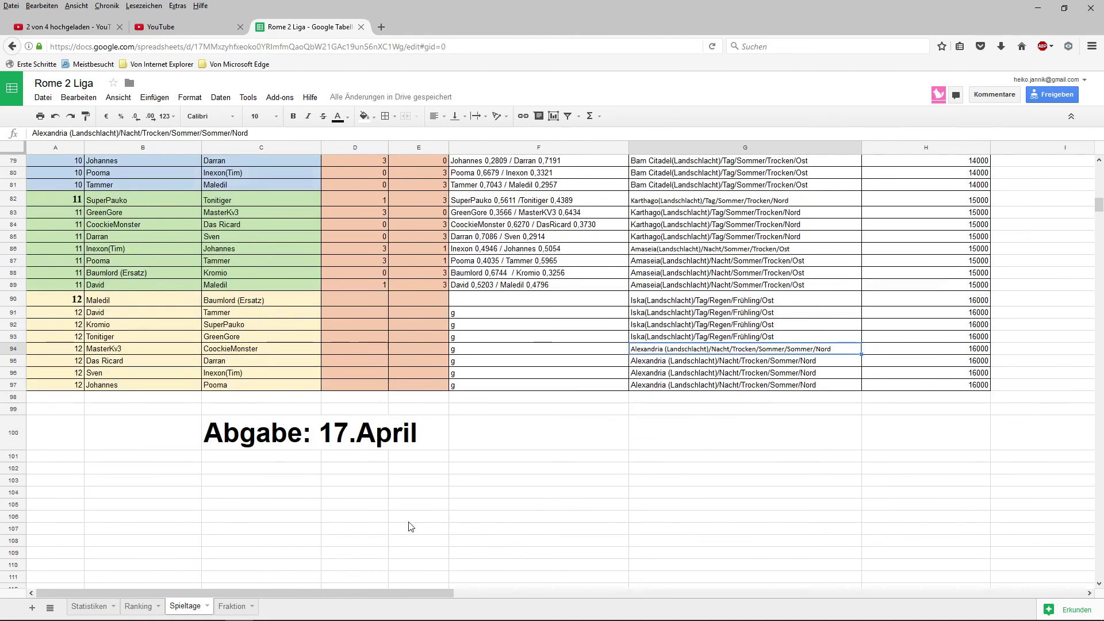